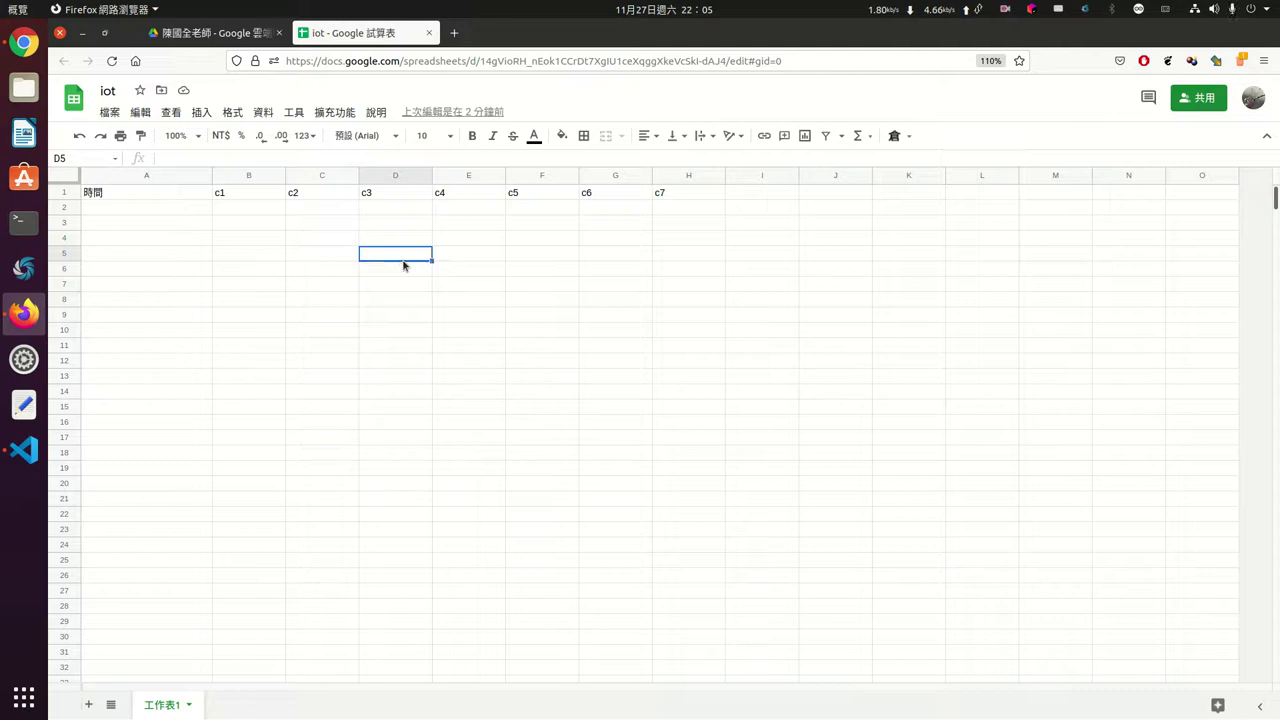
Select cells B4, A4 and A3 in the iot sheet, then open the 擴充功能 (Extensions) menu.
{"action": "left_click", "coordinate": [241, 246]}
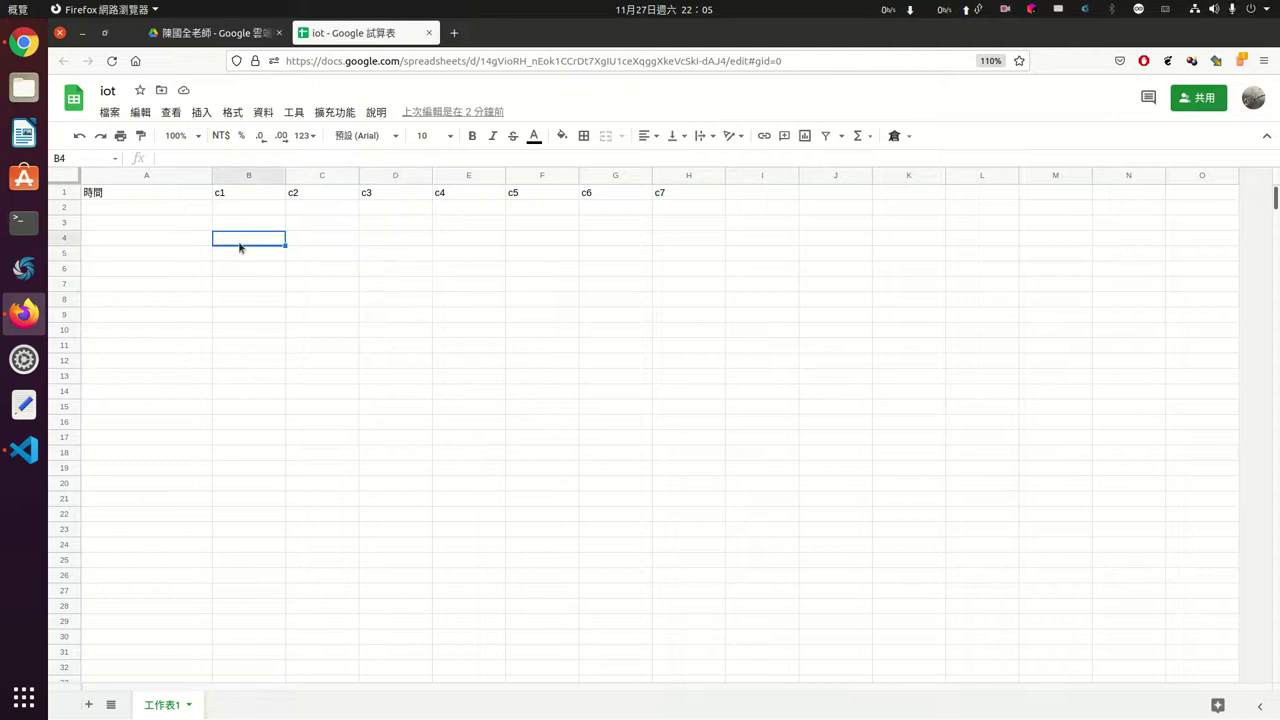
{"action": "left_click", "coordinate": [170, 244]}
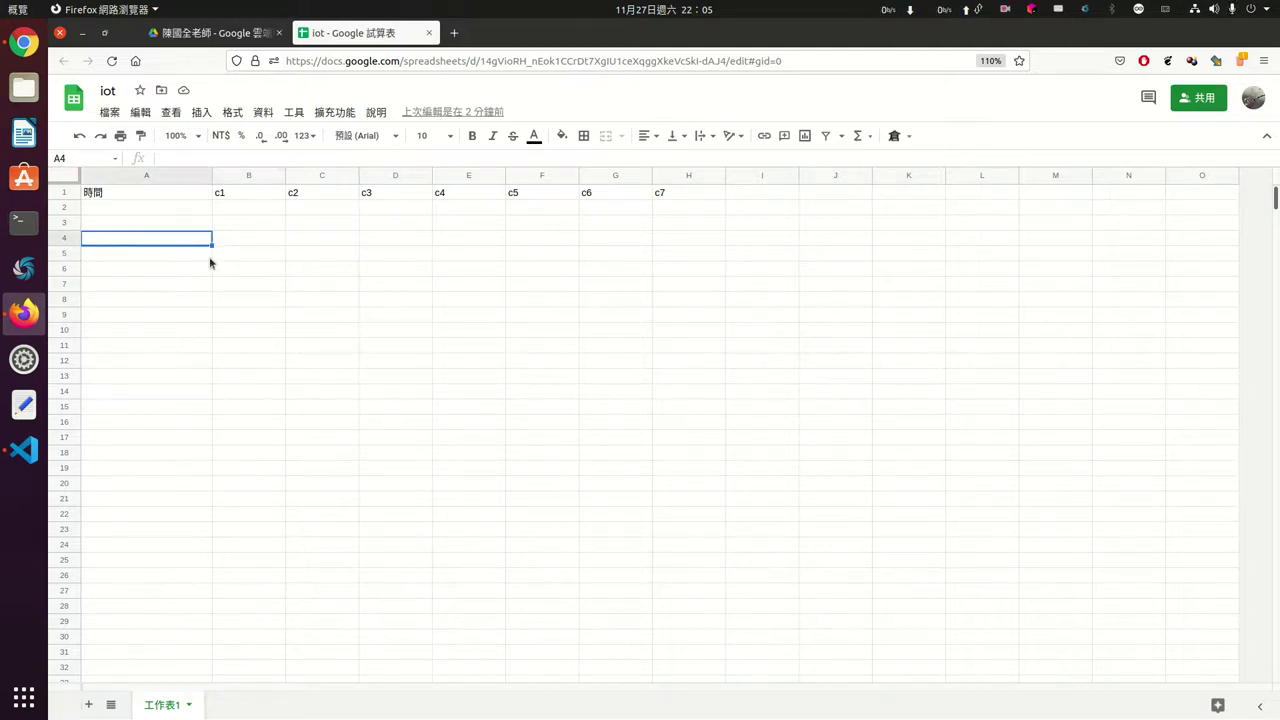
{"action": "left_click", "coordinate": [105, 223]}
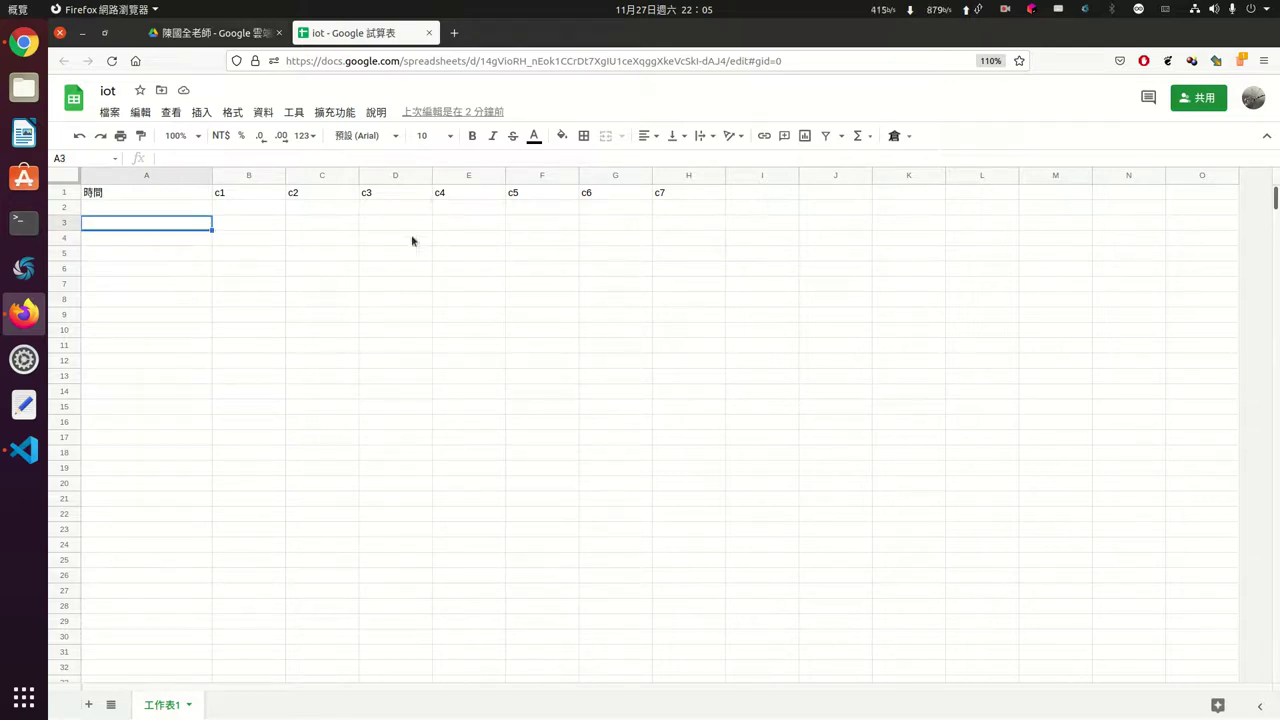
{"action": "left_click", "coordinate": [334, 112]}
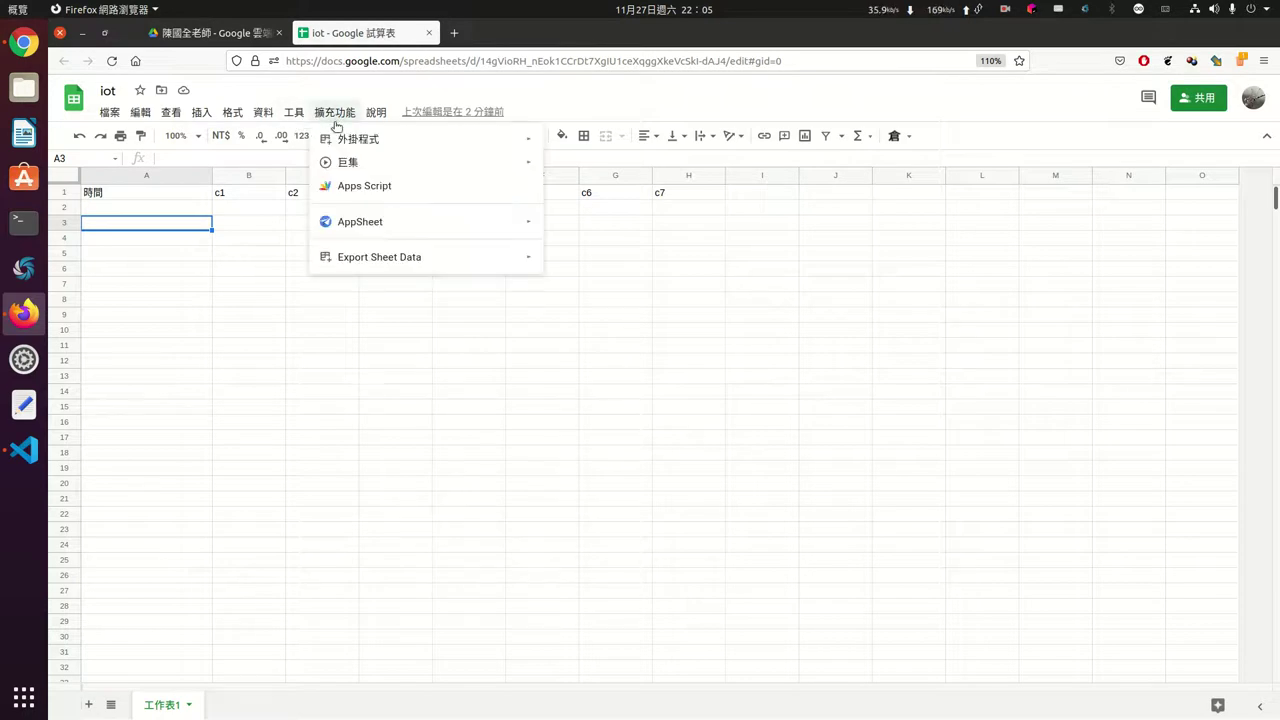
Open the 1127iot Apps Script project, review the doGet spreadsheet ID line, then close it.
{"action": "left_click", "coordinate": [357, 193]}
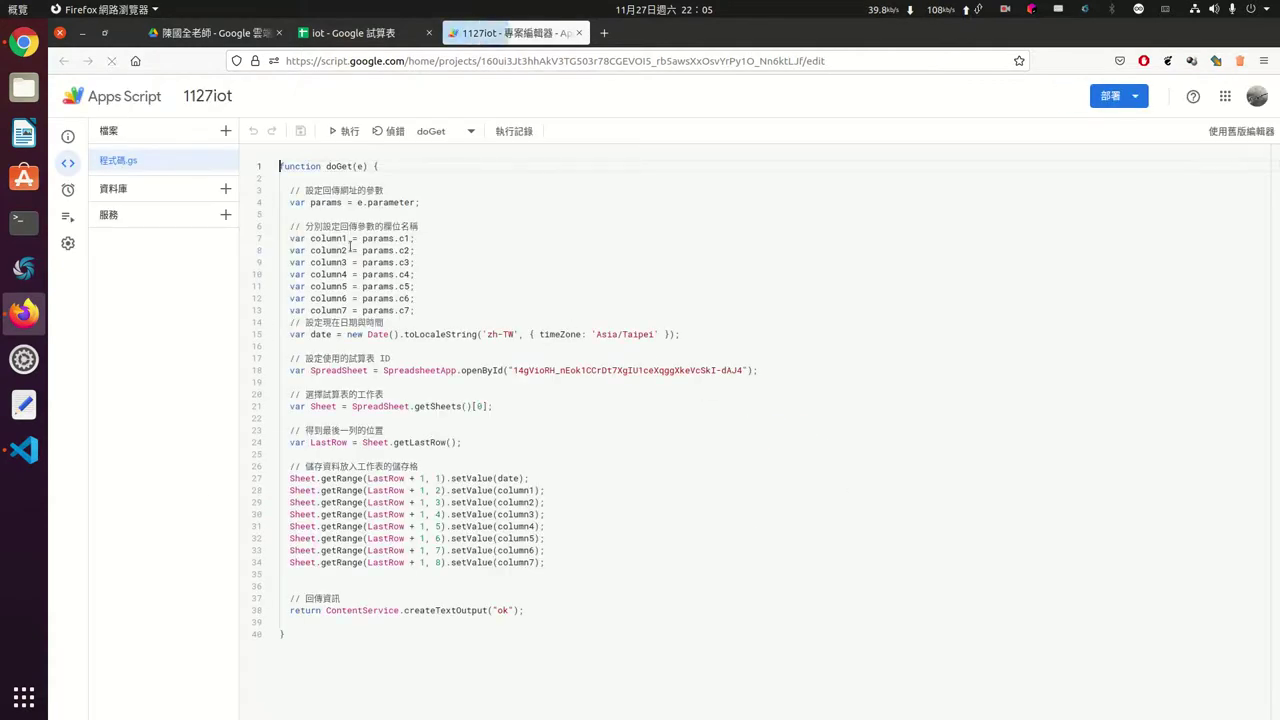
{"action": "left_click", "coordinate": [312, 357]}
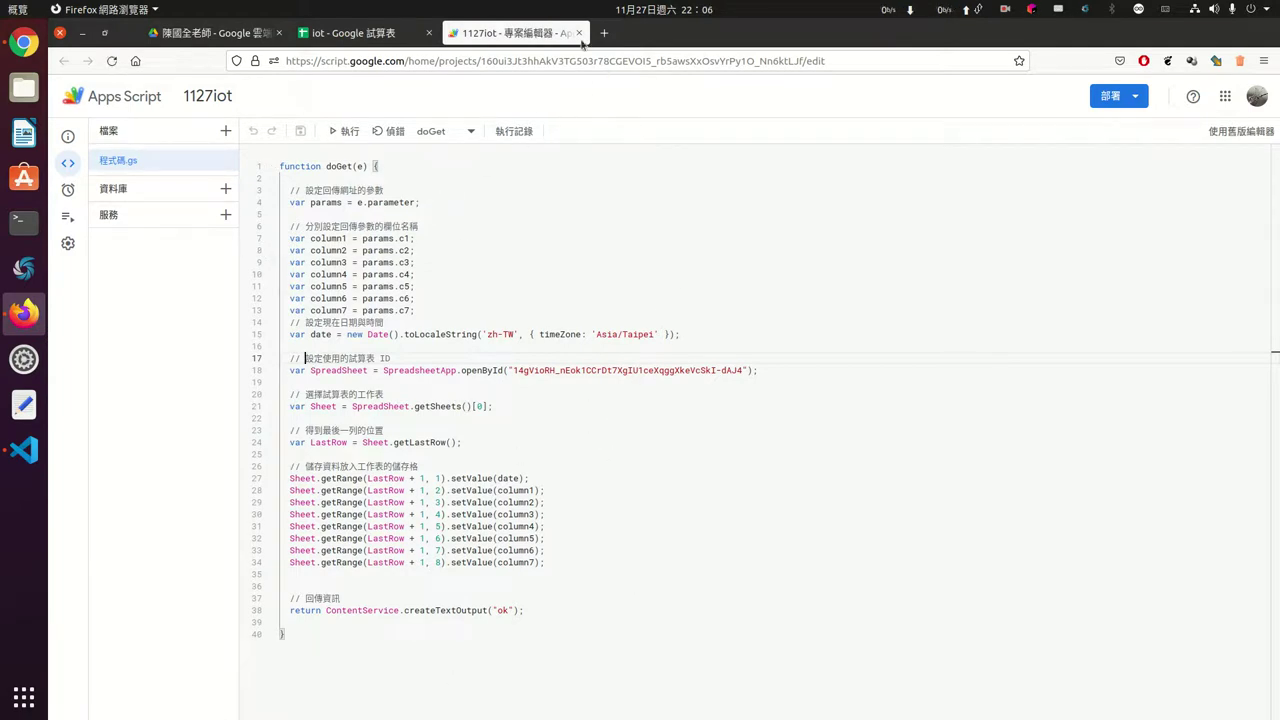
{"action": "left_click", "coordinate": [590, 33]}
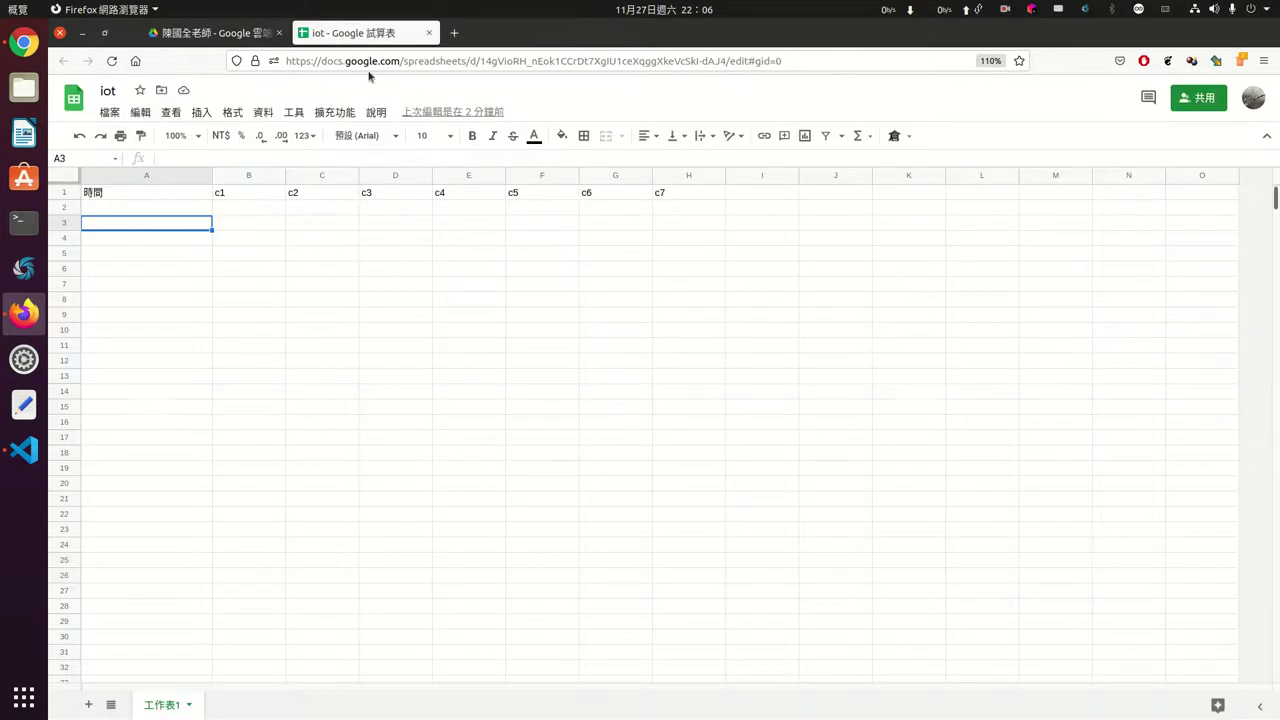
Start a copy of the iot spreadsheet via 檔案 > 建立副本, with My Drive as the destination.
{"action": "left_click", "coordinate": [220, 331]}
{"action": "left_click", "coordinate": [109, 112]}
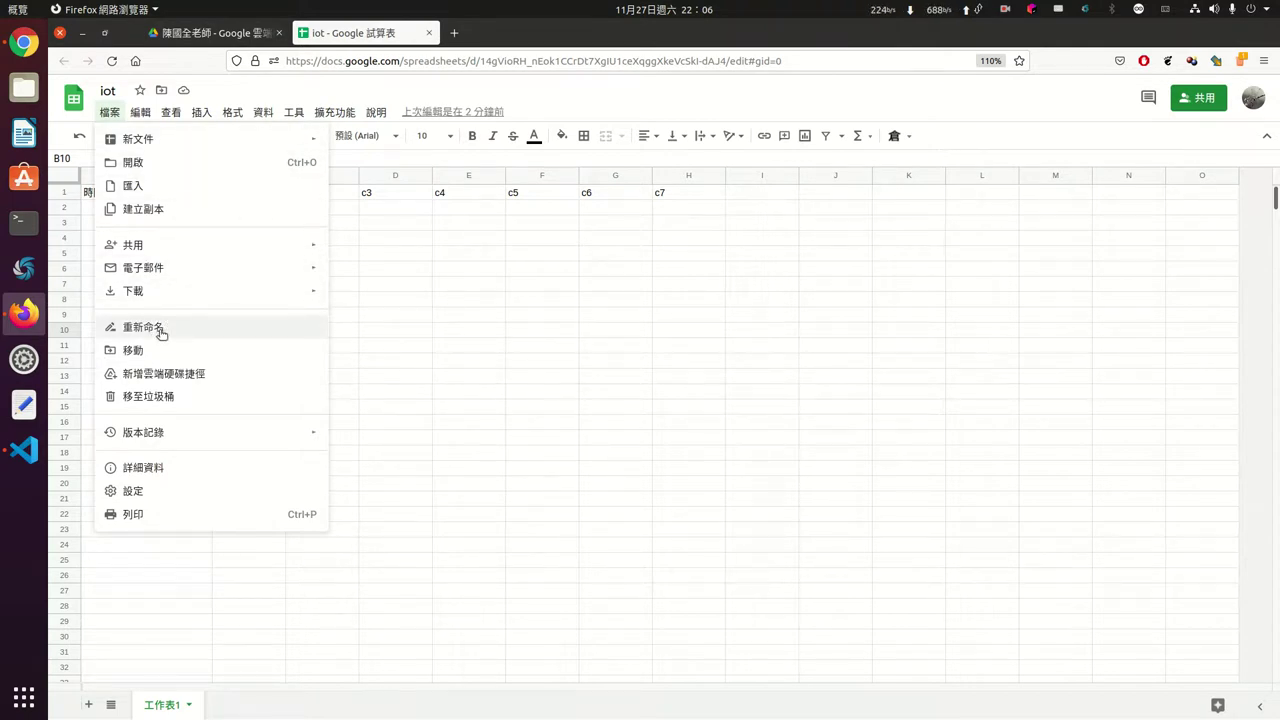
{"action": "left_click", "coordinate": [169, 216]}
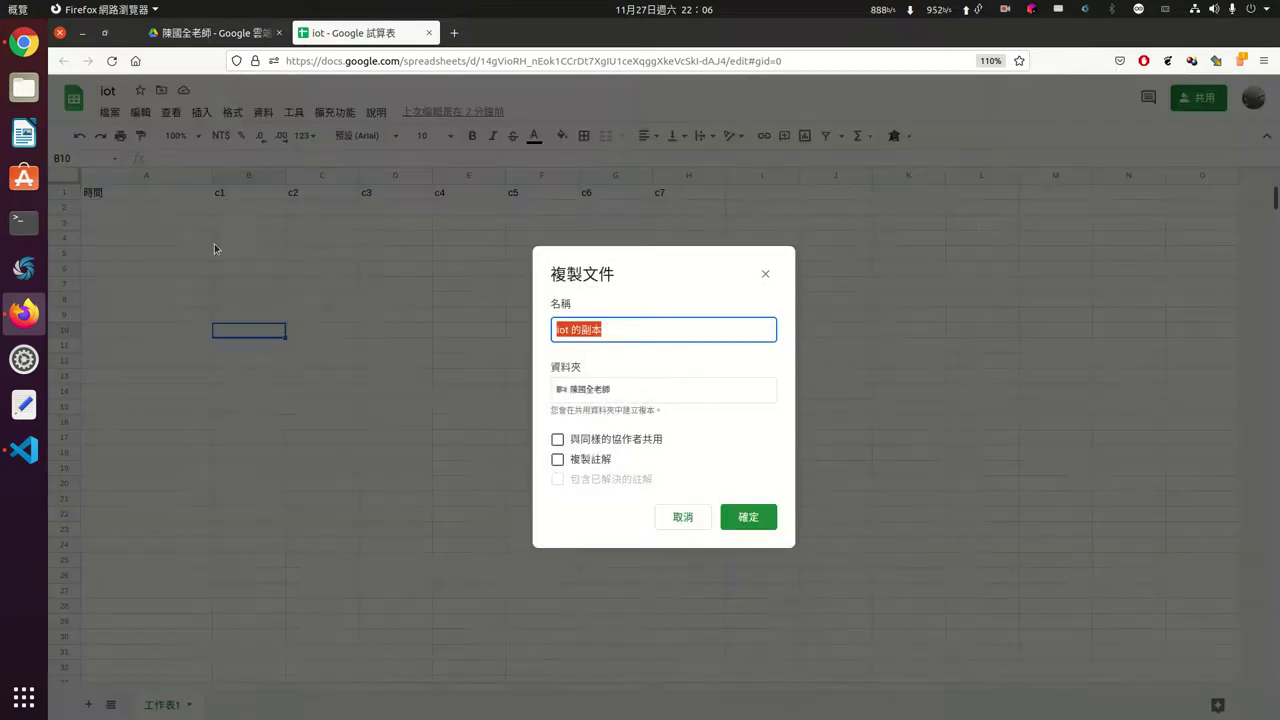
{"action": "left_click", "coordinate": [587, 393]}
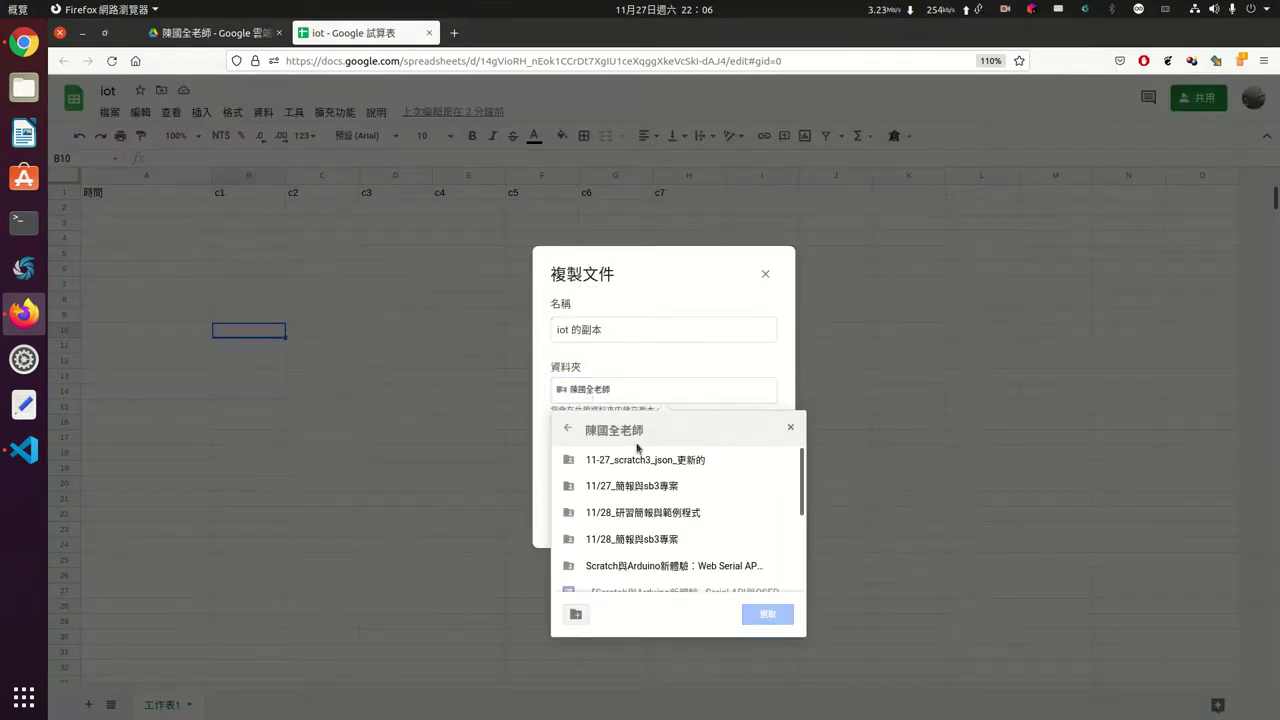
{"action": "left_click", "coordinate": [569, 429]}
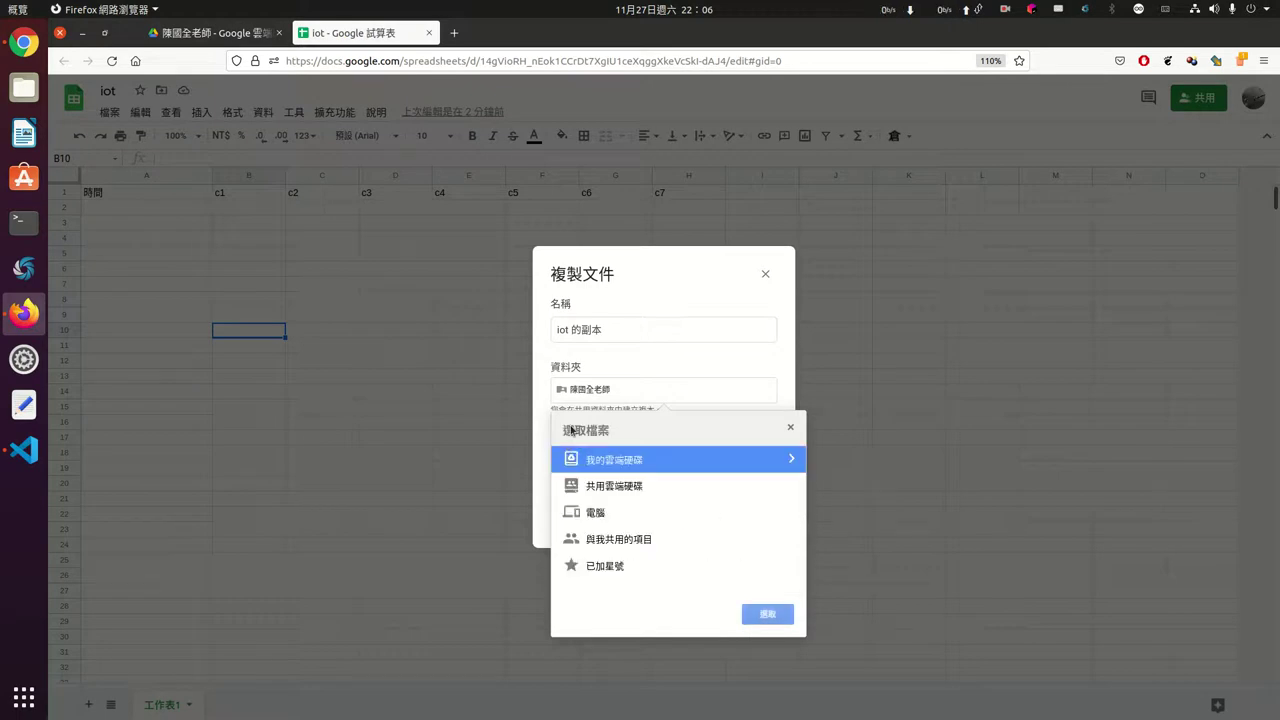
{"action": "left_click", "coordinate": [594, 468]}
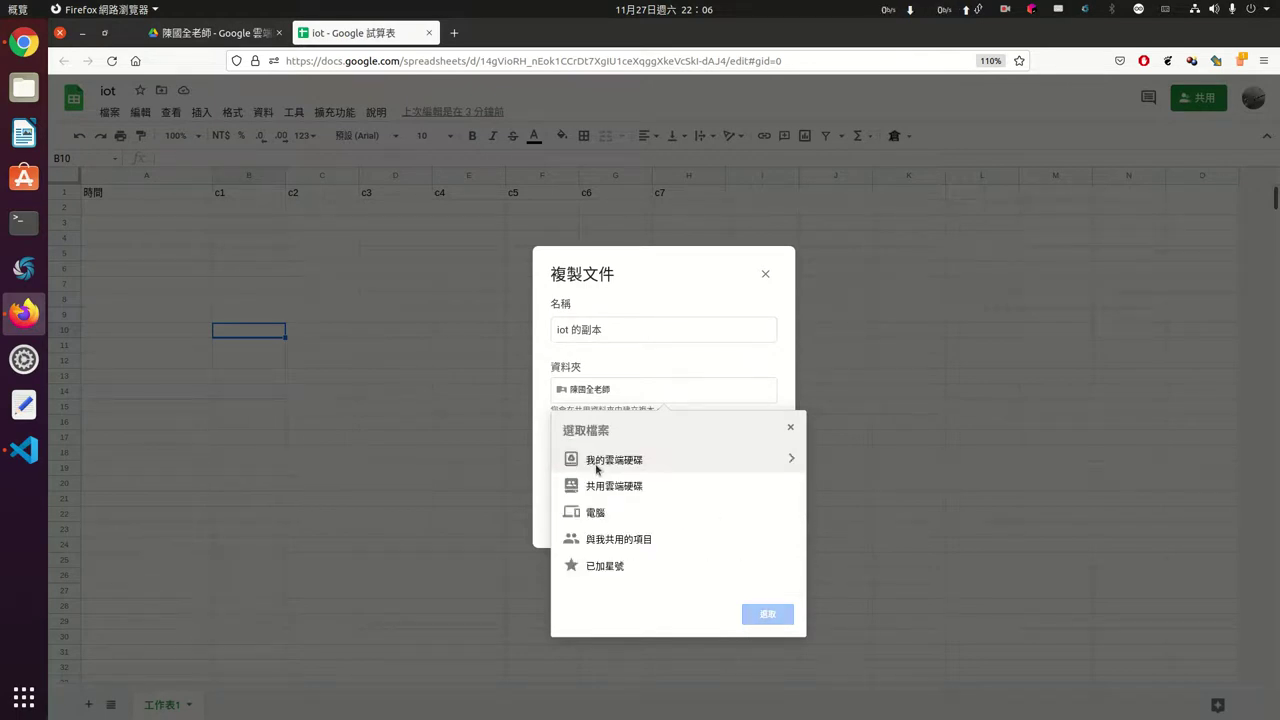
{"action": "left_click", "coordinate": [595, 465]}
{"action": "left_click", "coordinate": [607, 334]}
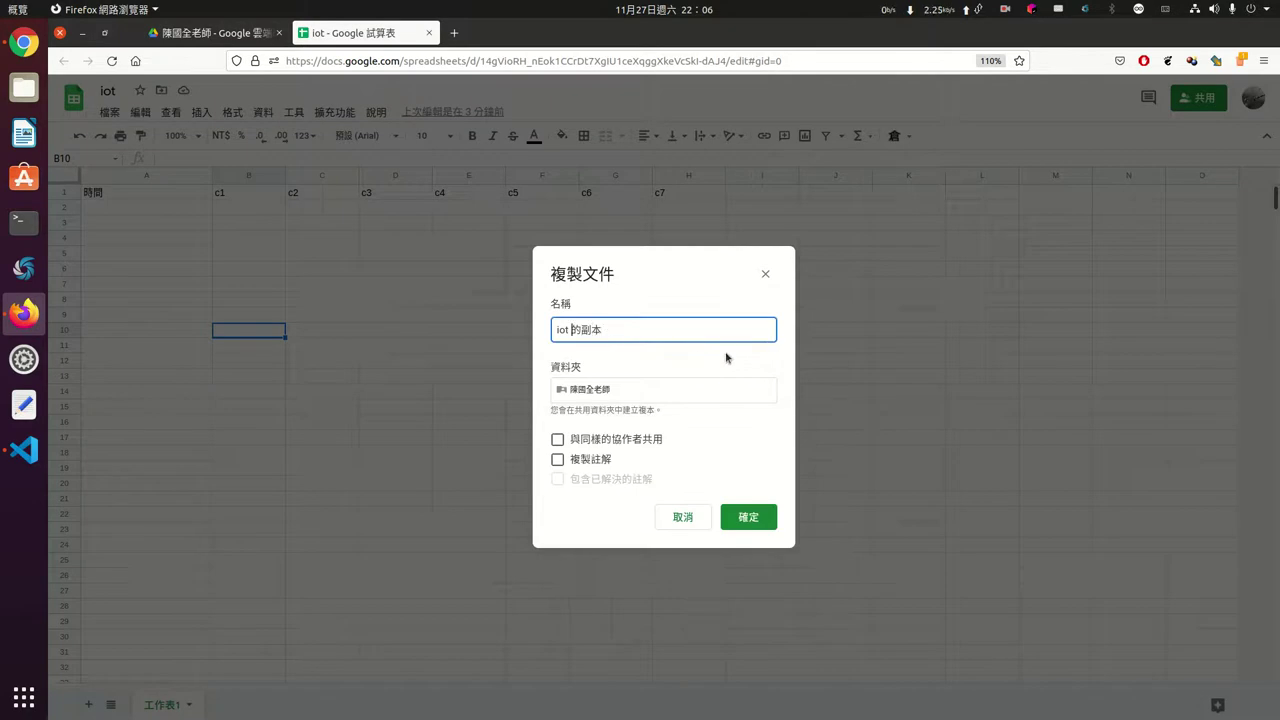
Name the copy 1101127iot and confirm to create it.
{"action": "type", "text": "110112"}
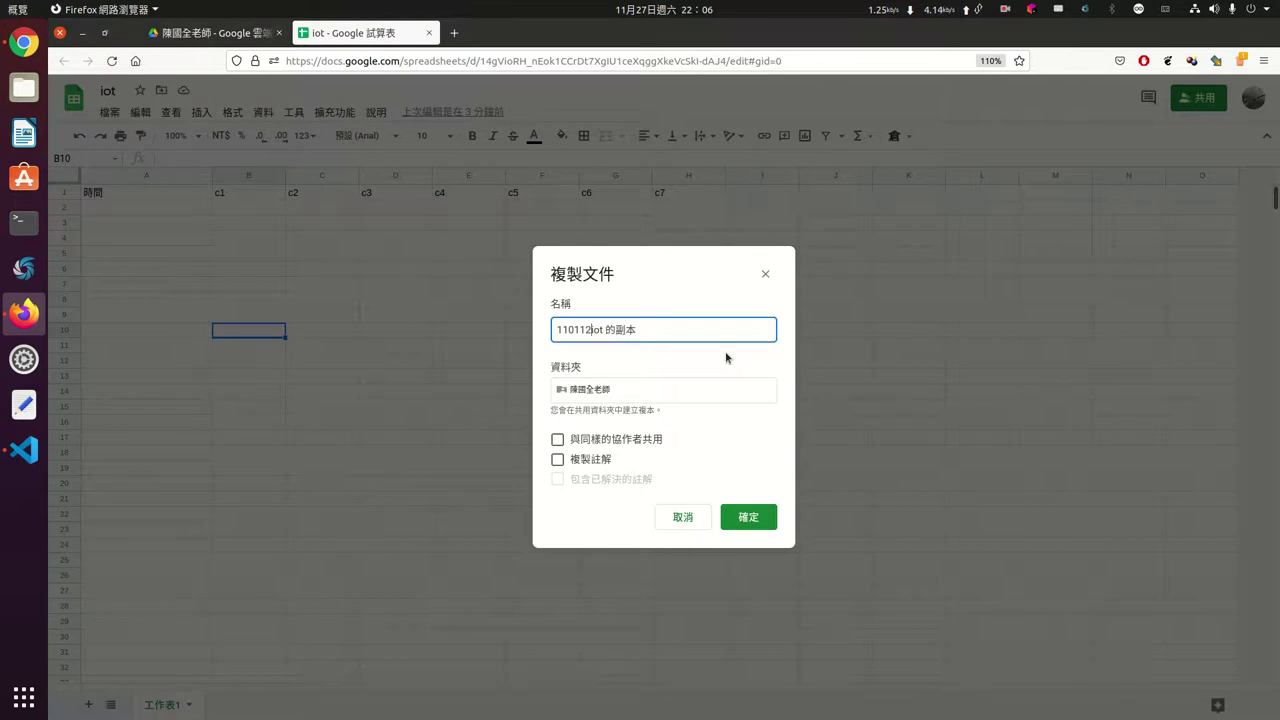
{"action": "type", "text": "7"}
{"action": "key", "text": "End"}
{"action": "key", "text": "BackSpace"}
{"action": "left_click", "coordinate": [768, 517]}
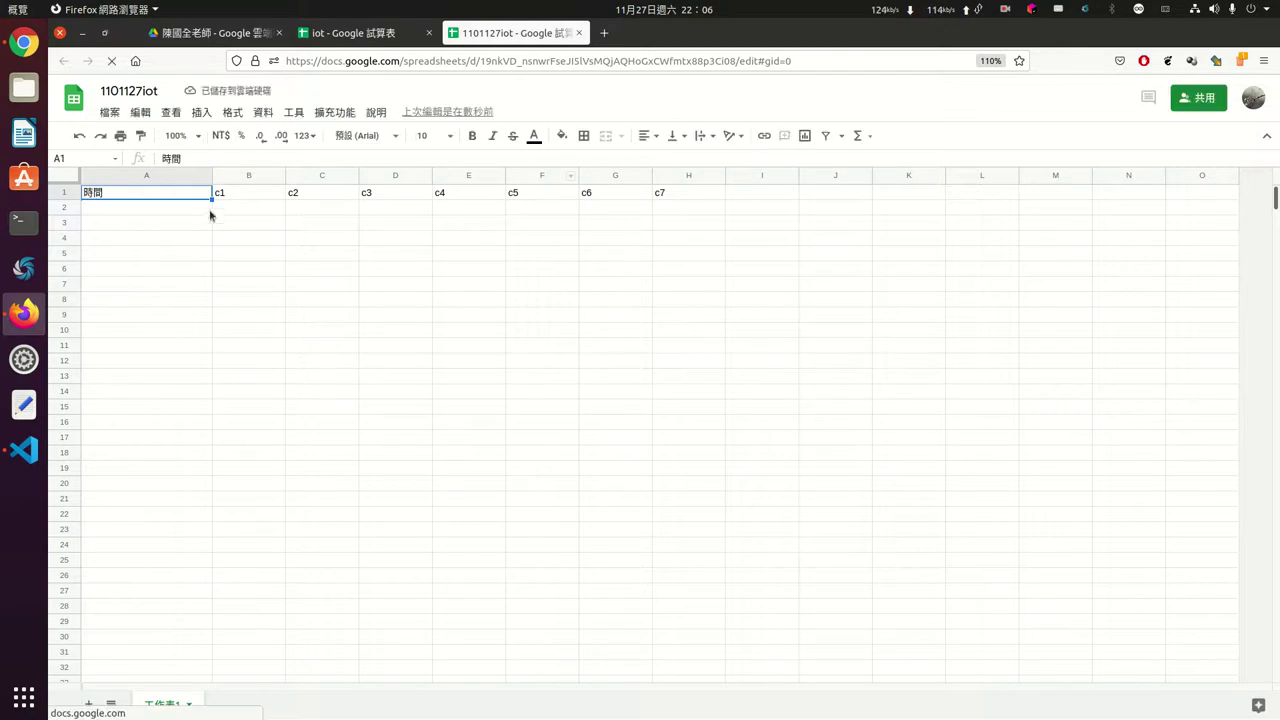
Switch to the original iot spreadsheet tab and close it.
{"action": "left_click", "coordinate": [462, 298]}
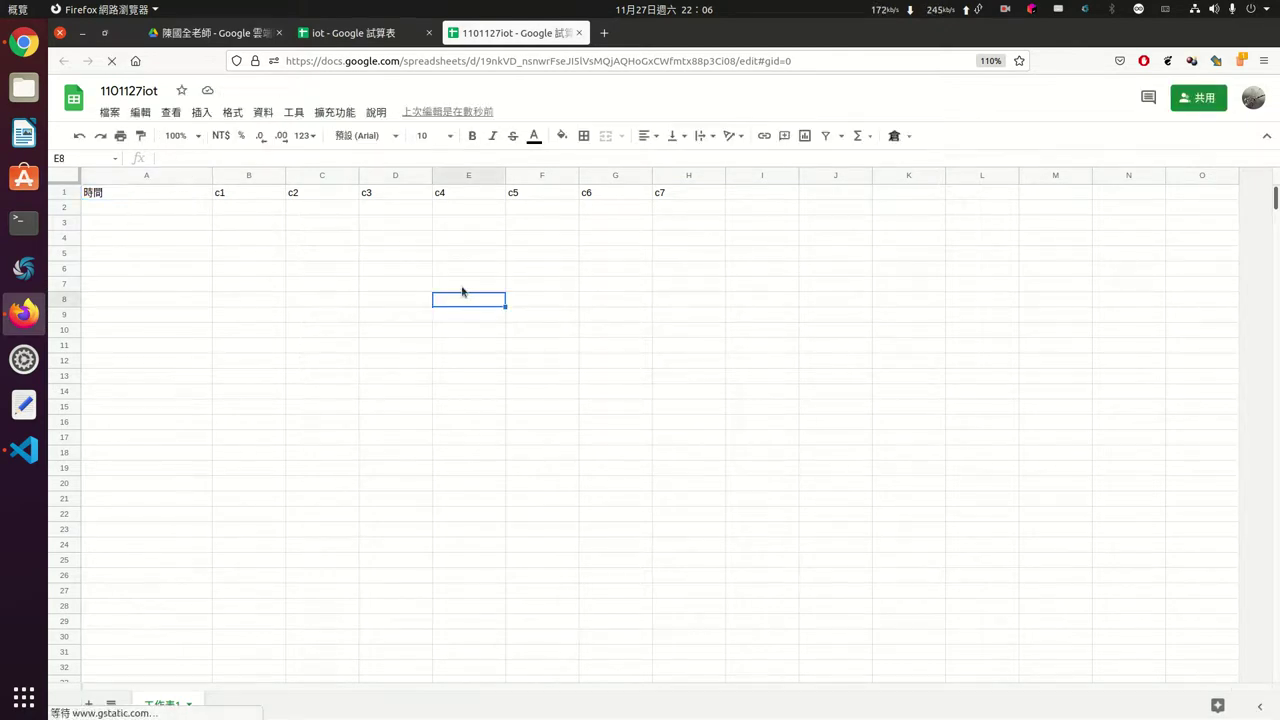
{"action": "left_click", "coordinate": [339, 36]}
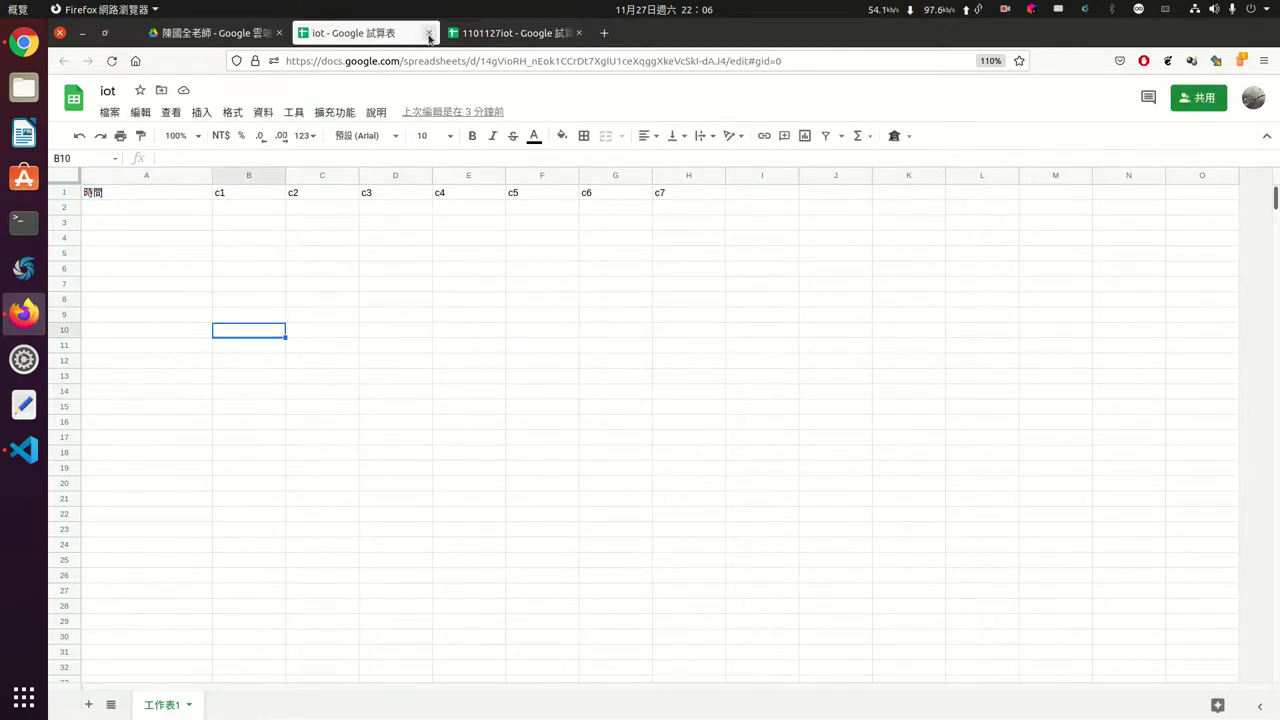
{"action": "left_click", "coordinate": [429, 34]}
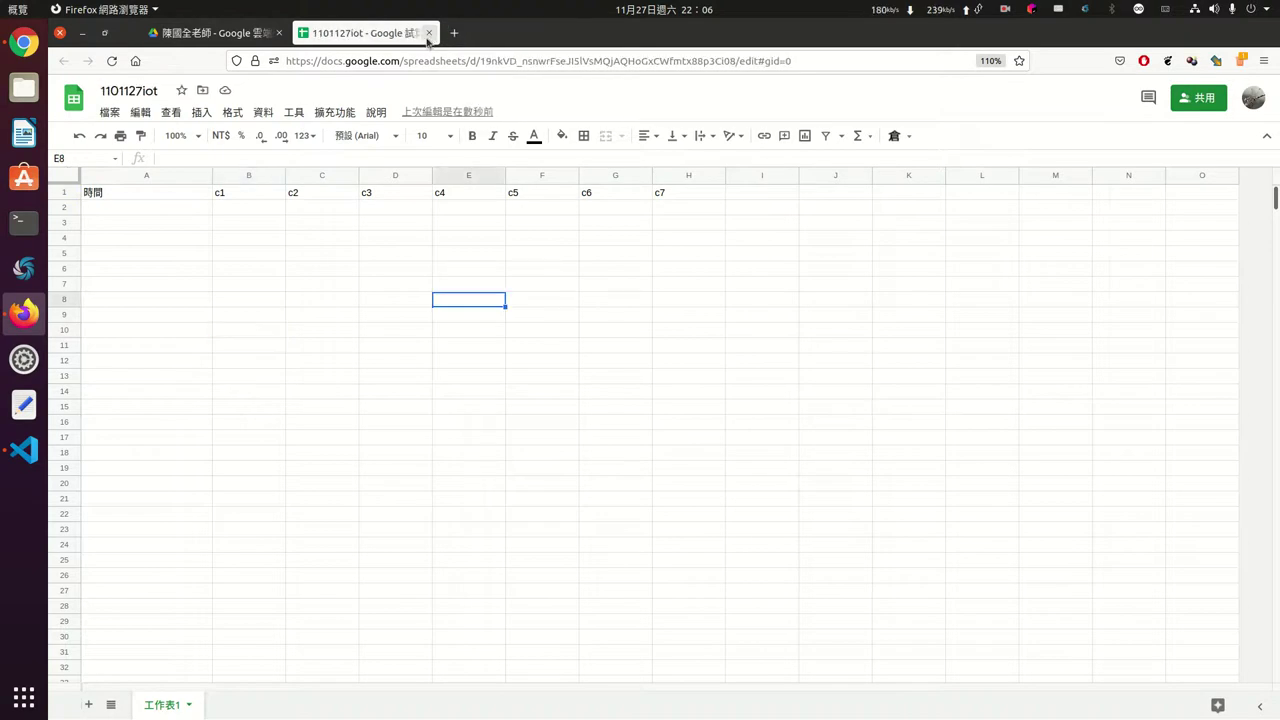
{"action": "left_click", "coordinate": [404, 322]}
Select cells C6 and F8 in 1101127iot and open the 工具 (Tools) menu.
{"action": "left_click", "coordinate": [341, 277]}
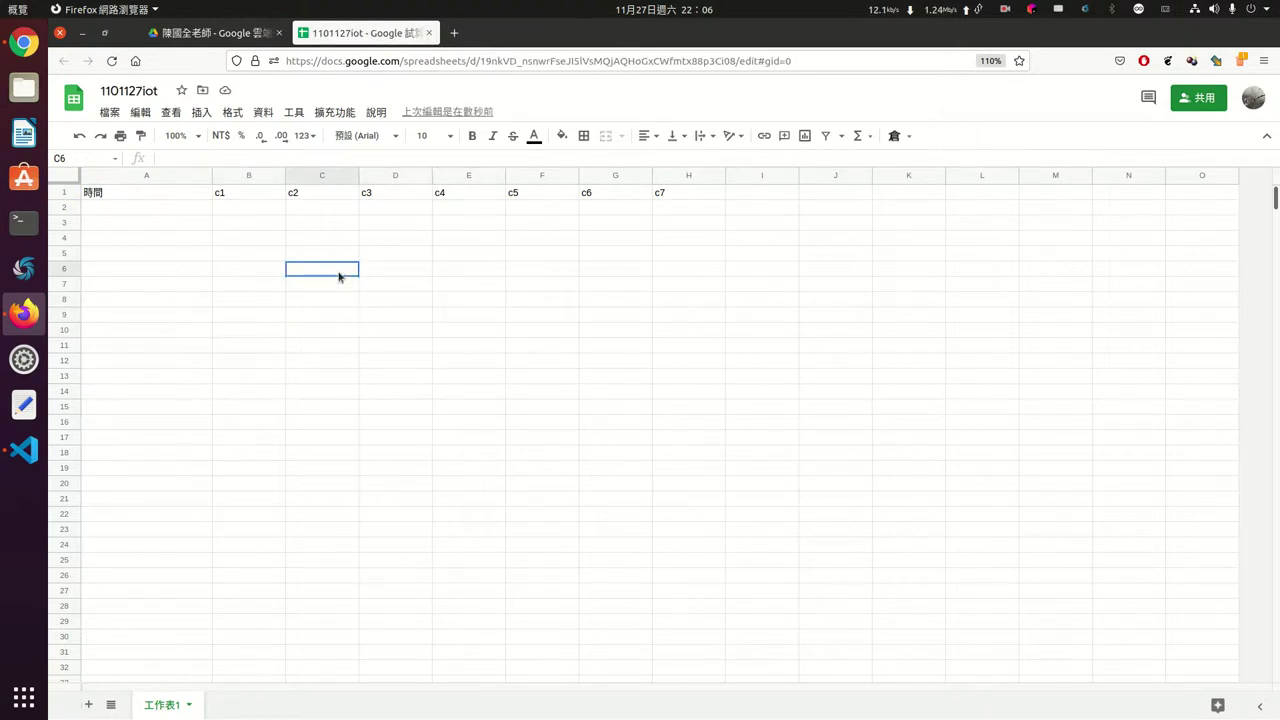
{"action": "left_click", "coordinate": [517, 302]}
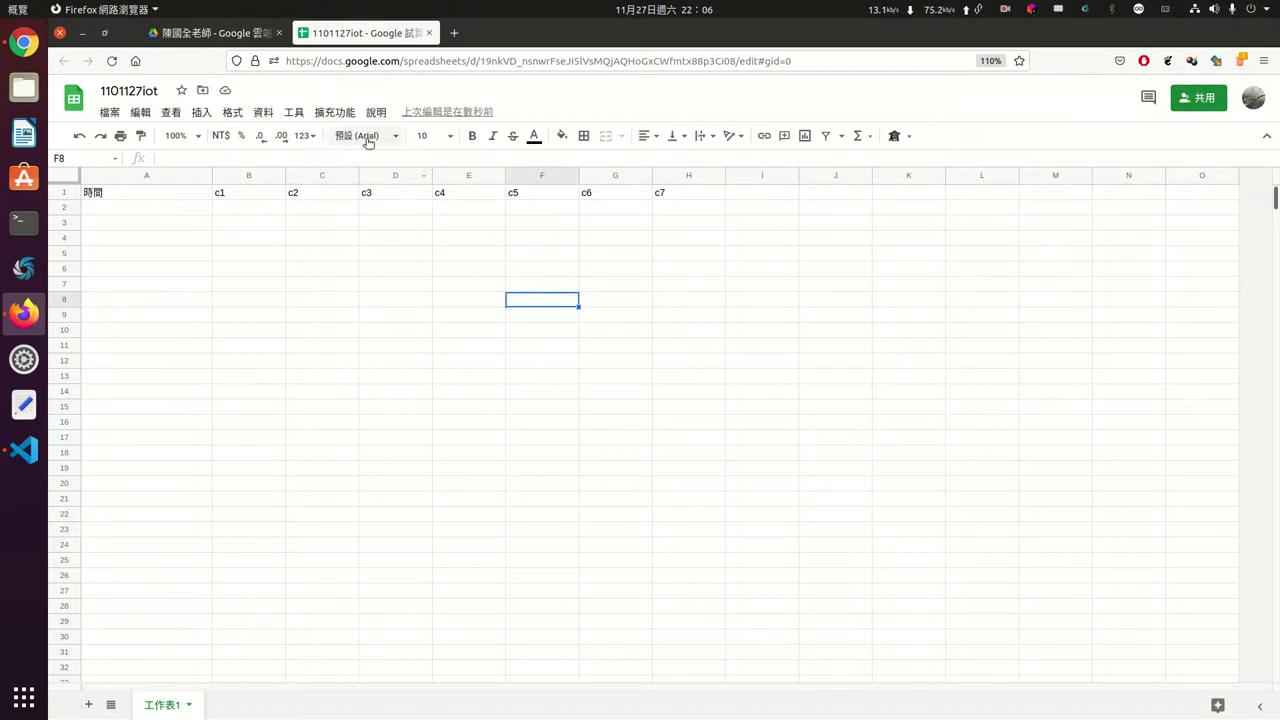
{"action": "left_click", "coordinate": [295, 115]}
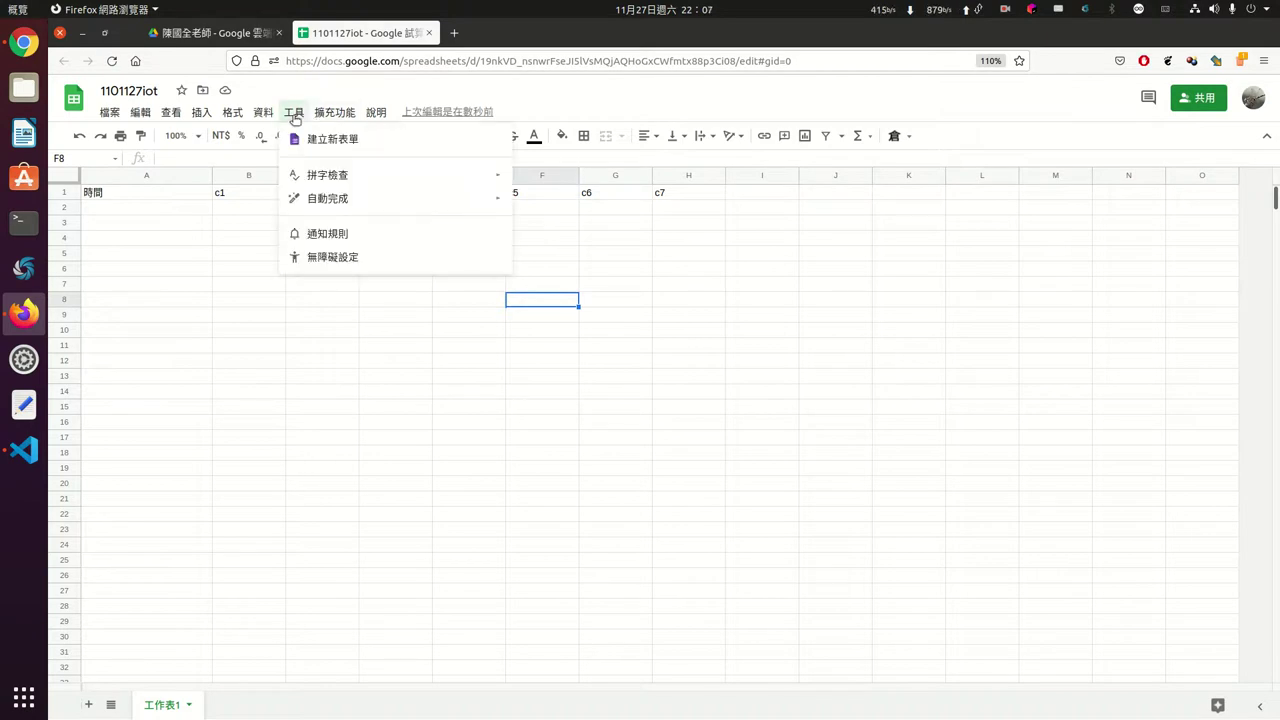
{"action": "mouse_move", "coordinate": [333, 116]}
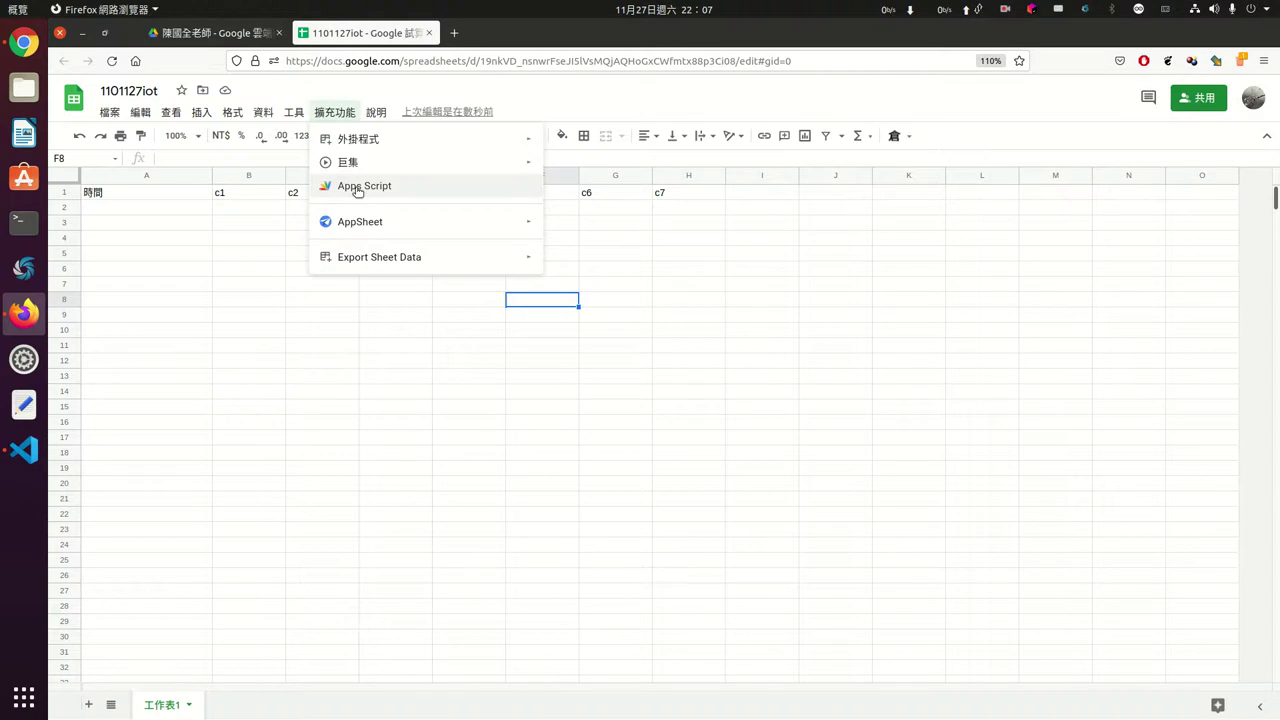
Copy the 1101127iot spreadsheet ID from the address bar, then open the Extensions menu.
{"action": "left_click", "coordinate": [694, 253]}
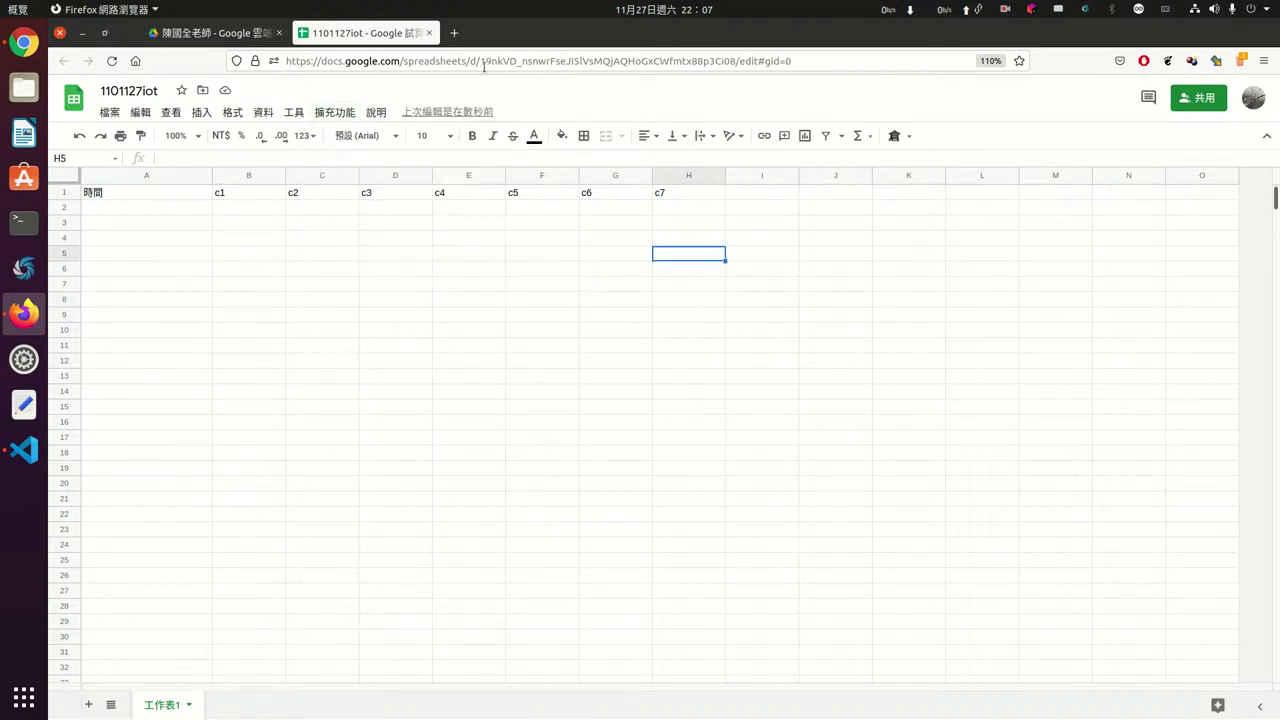
{"action": "left_click_drag", "start_coordinate": [479, 61], "coordinate": [546, 61]}
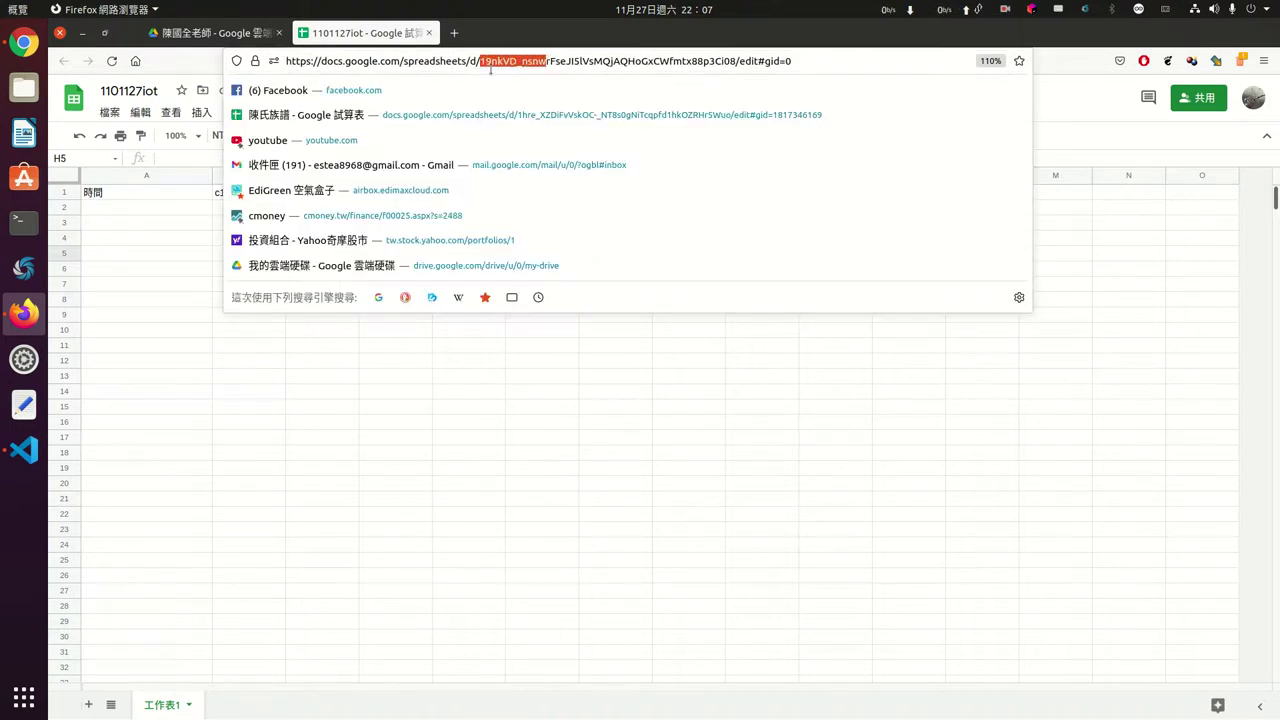
{"action": "left_click", "coordinate": [587, 61]}
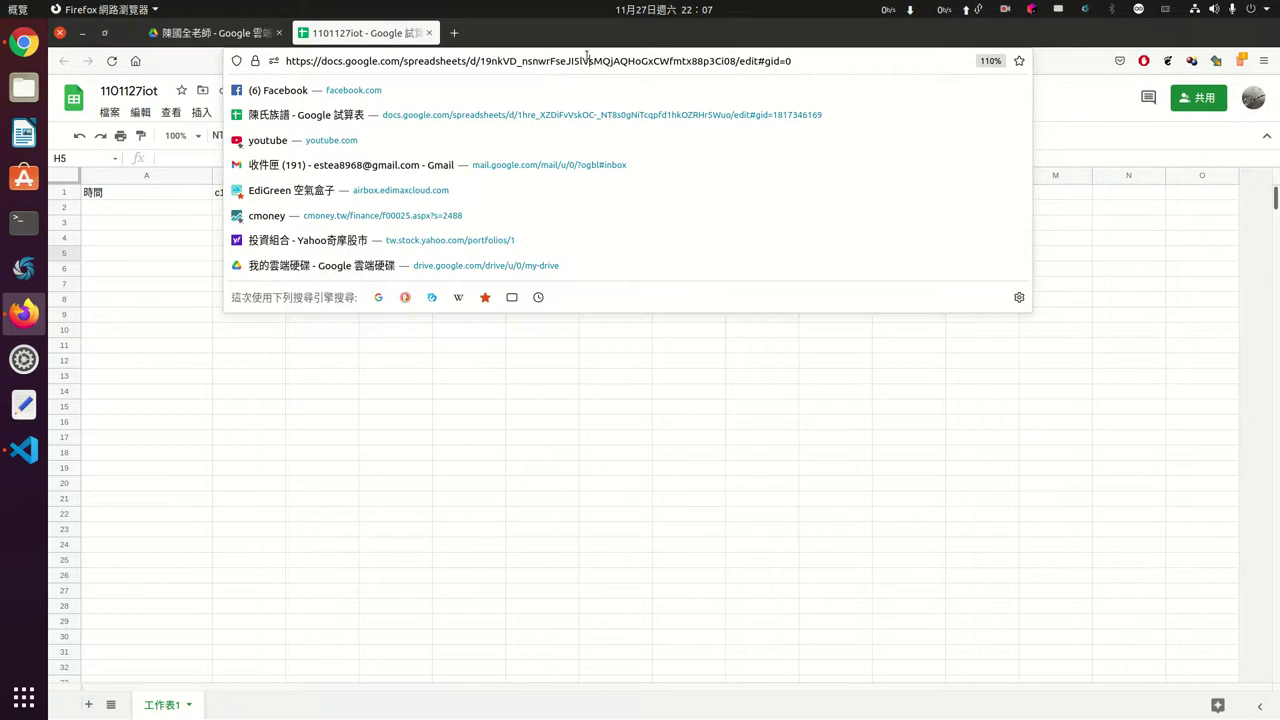
{"action": "left_click_drag", "start_coordinate": [480, 61], "coordinate": [737, 68]}
{"action": "key", "text": "ctrl+c"}
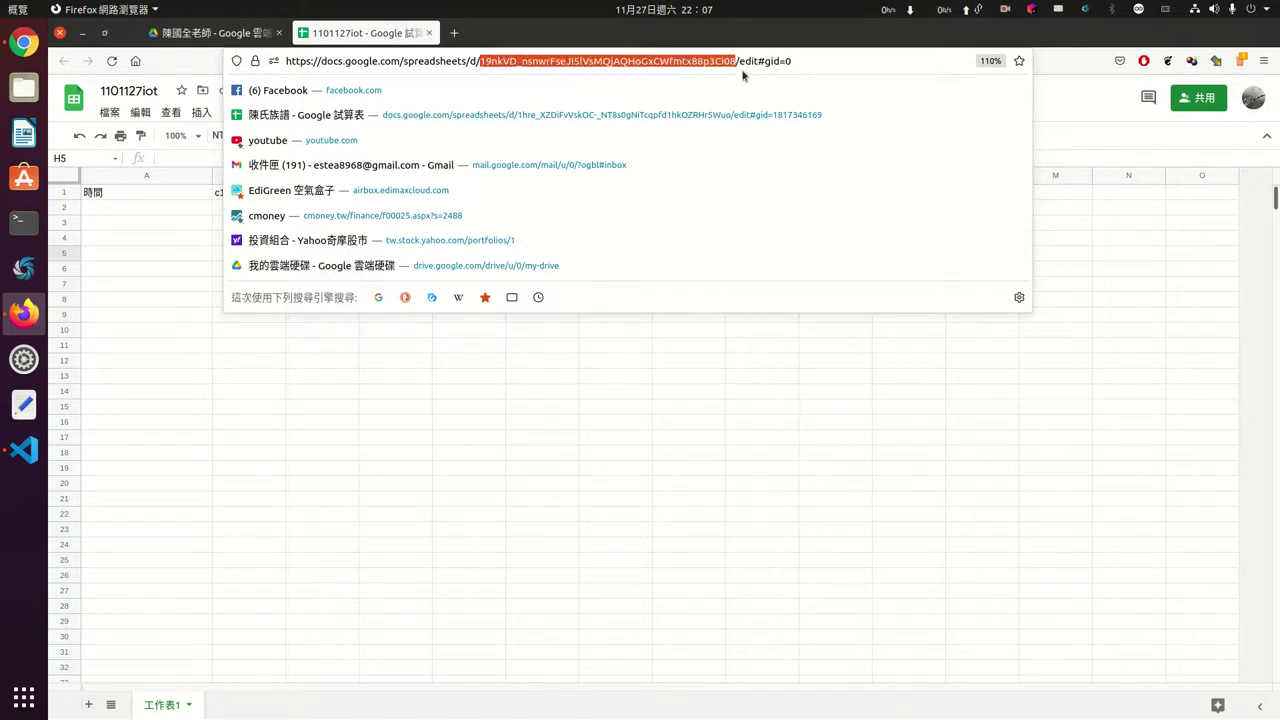
{"action": "right_click", "coordinate": [641, 63]}
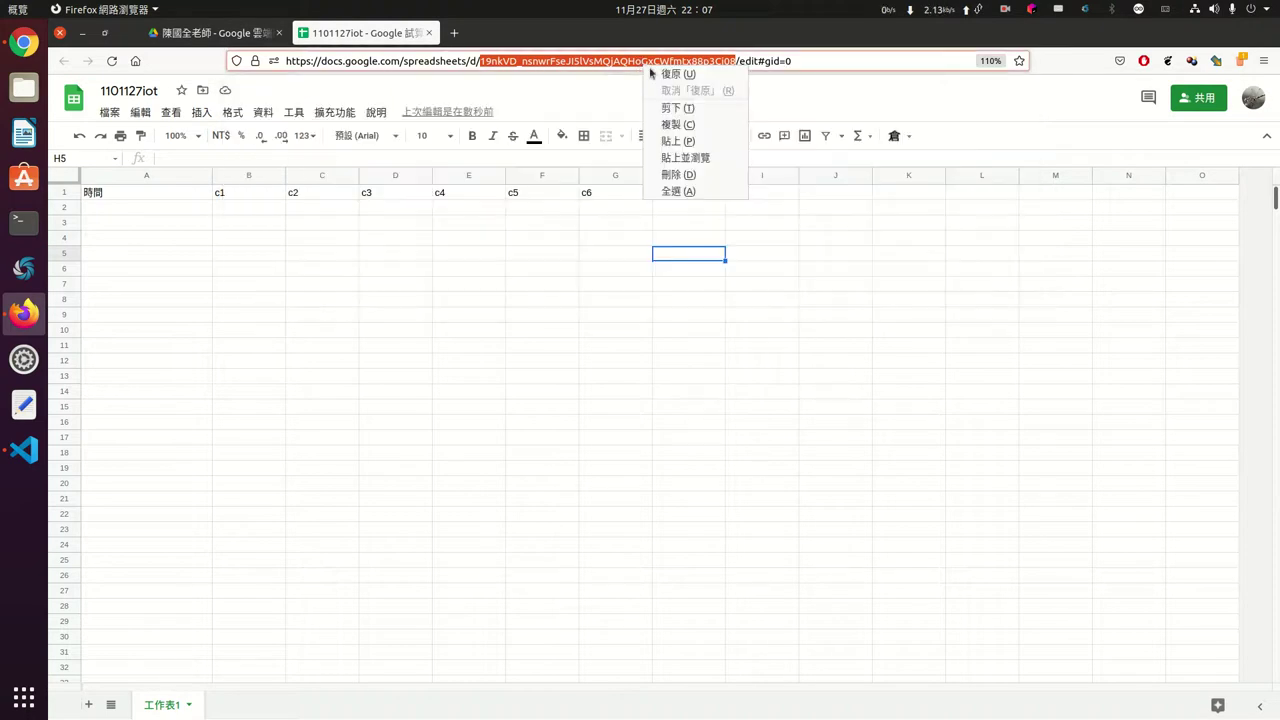
{"action": "left_click", "coordinate": [681, 125]}
{"action": "left_click", "coordinate": [490, 259]}
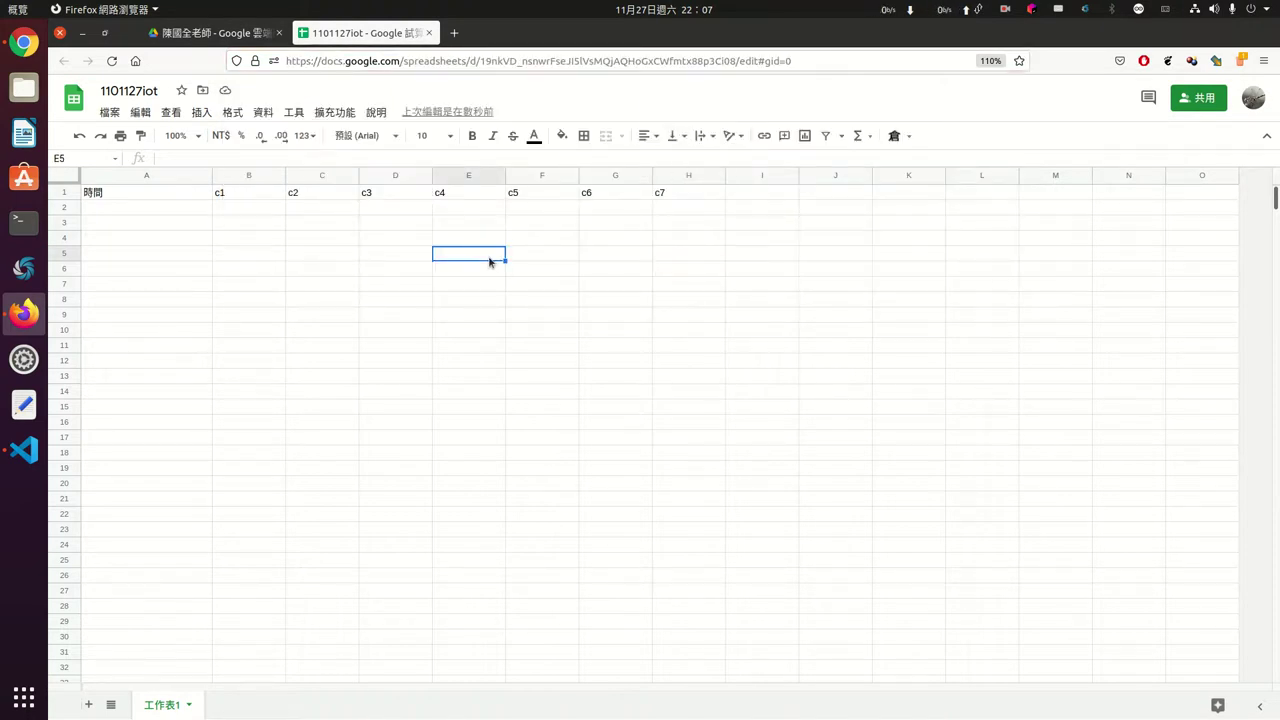
{"action": "left_click", "coordinate": [340, 113]}
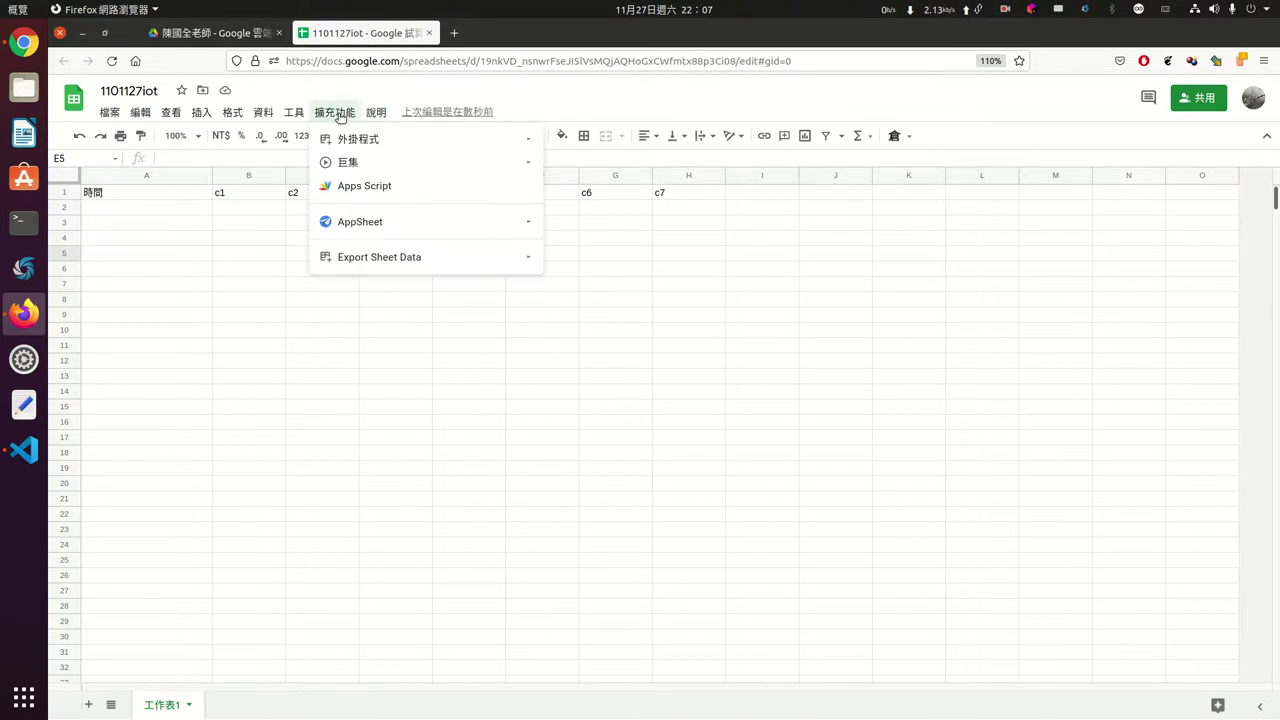
Open Apps Script and replace the old ID on line 18 with the copied 1101127iot ID.
{"action": "left_click", "coordinate": [357, 188]}
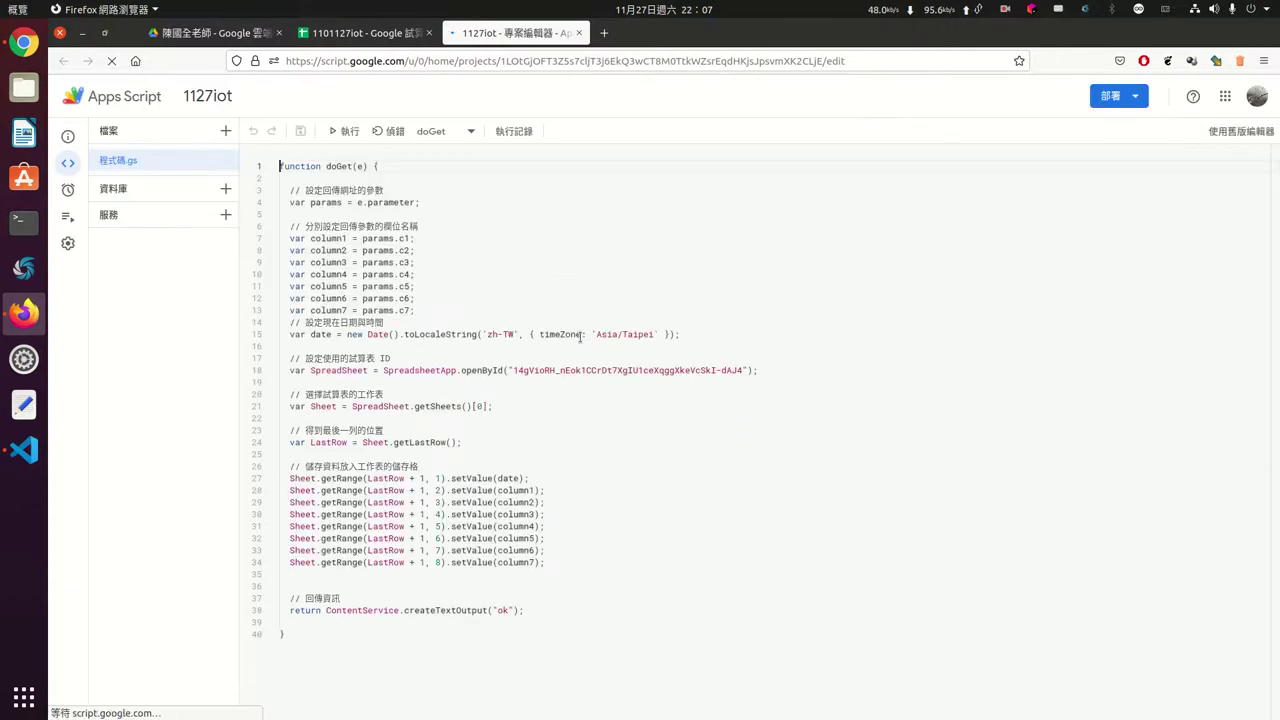
{"action": "left_click", "coordinate": [548, 370]}
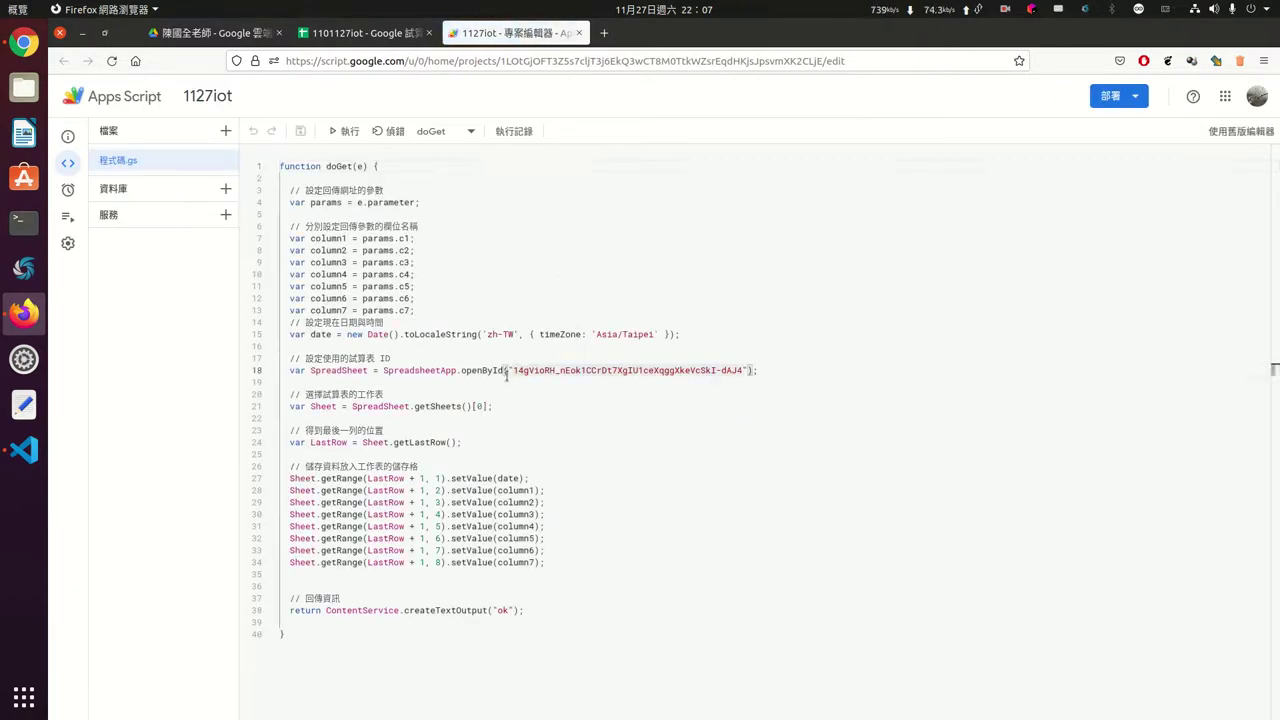
{"action": "left_click_drag", "start_coordinate": [516, 370], "coordinate": [743, 370]}
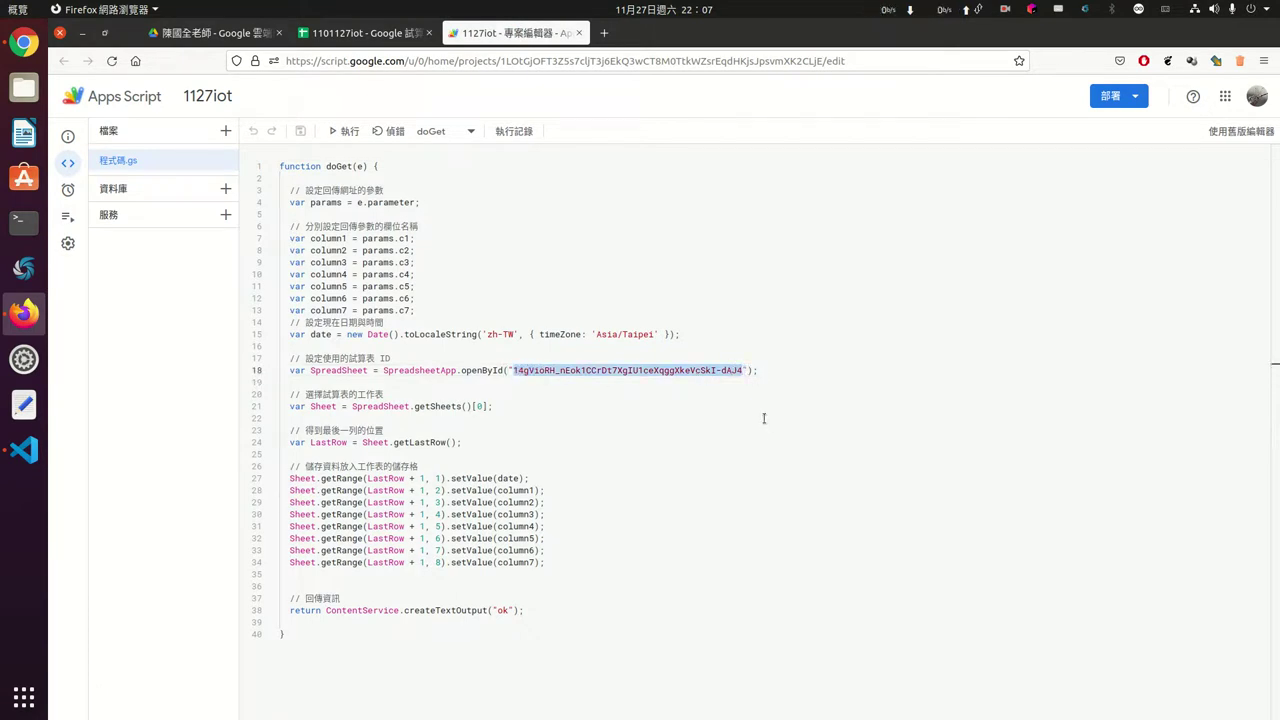
{"action": "key", "text": "ctrl+v"}
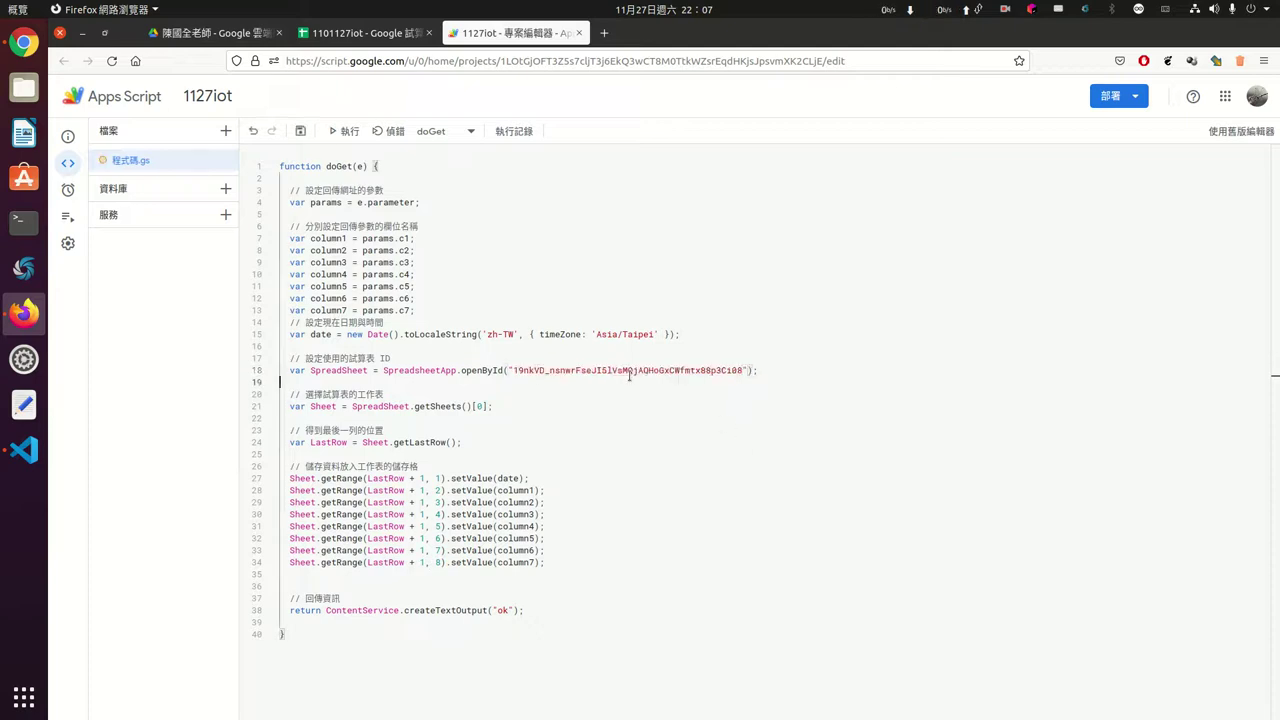
Save the script and deploy a new web app with description 1127-0, access set to Everyone.
{"action": "left_click", "coordinate": [306, 135]}
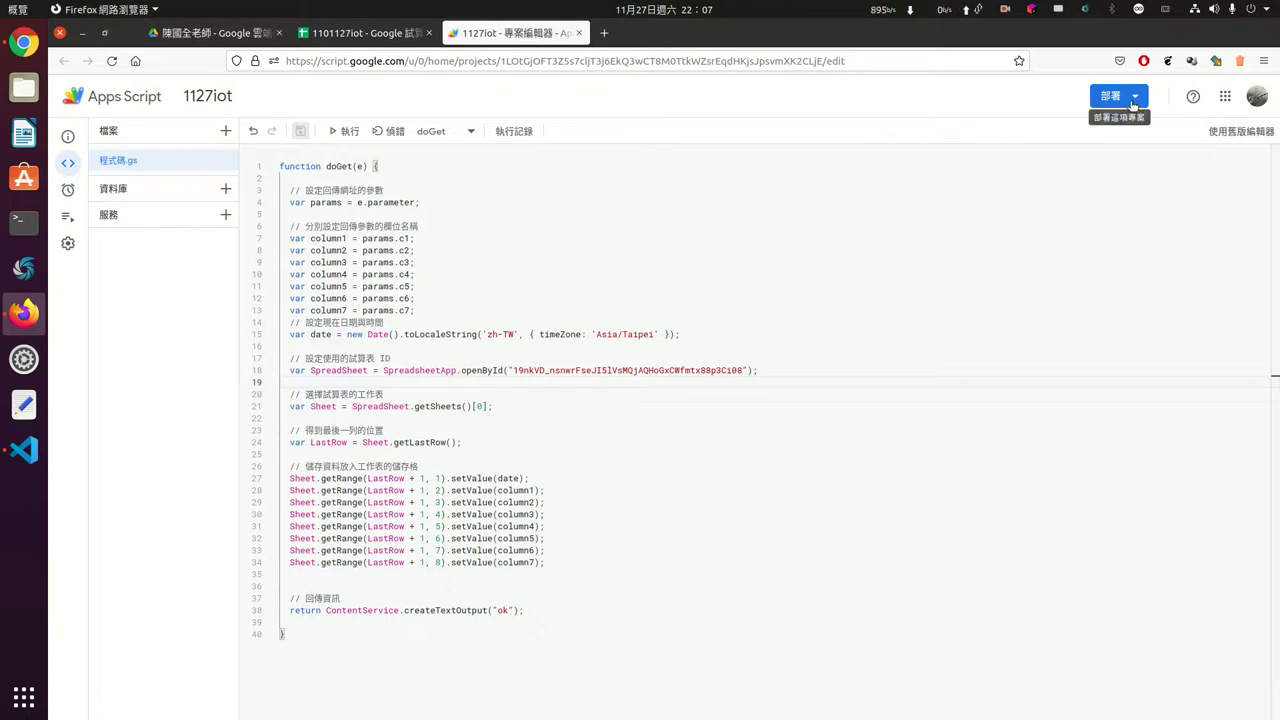
{"action": "left_click", "coordinate": [1133, 104]}
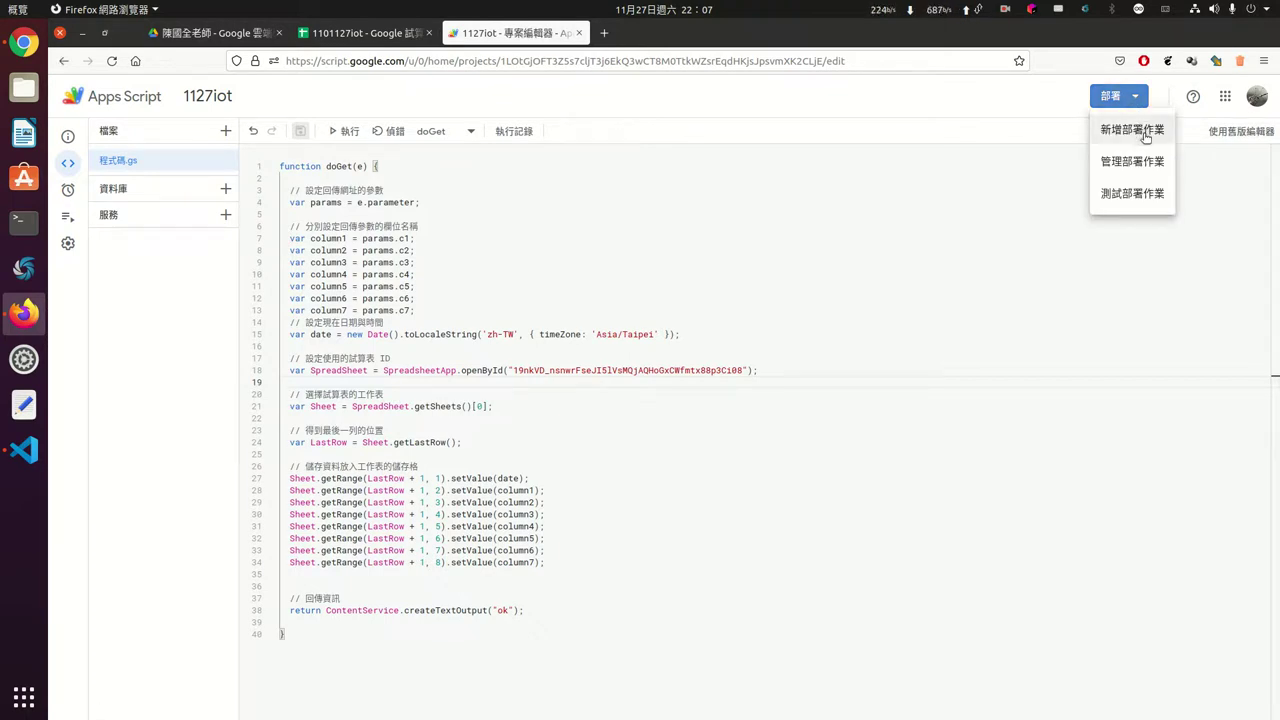
{"action": "left_click", "coordinate": [1145, 133]}
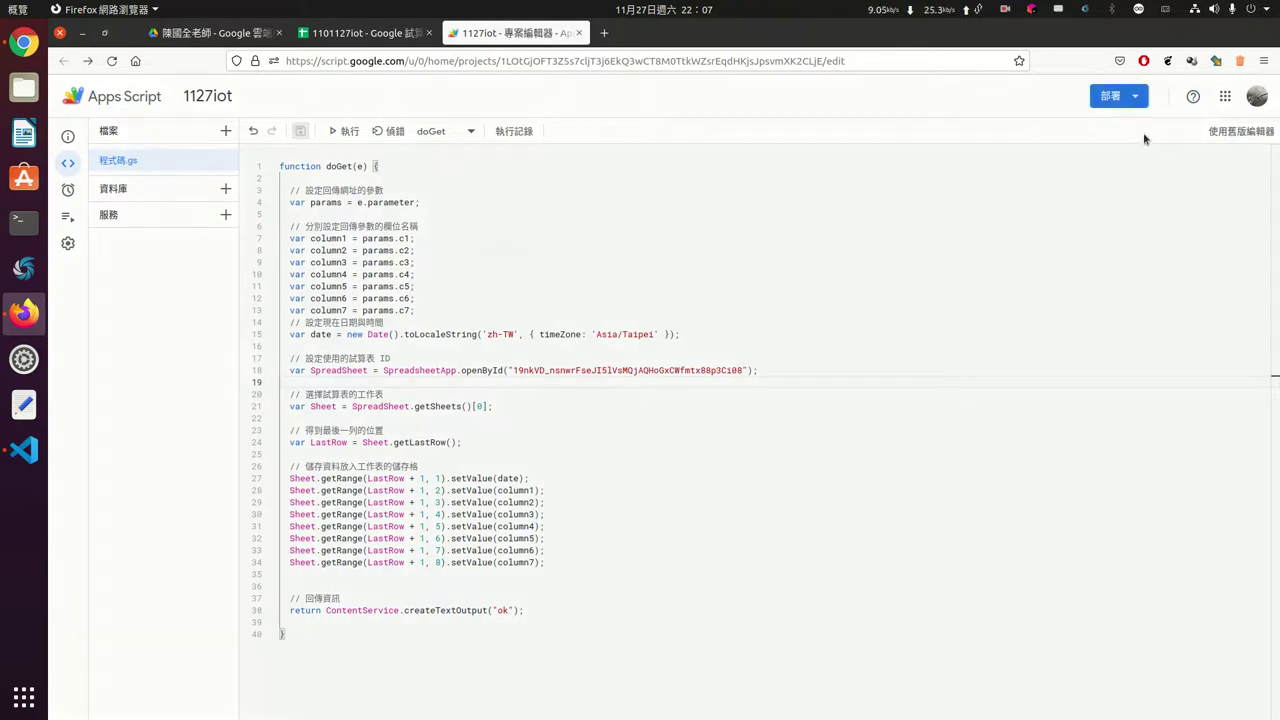
{"action": "left_click", "coordinate": [601, 326]}
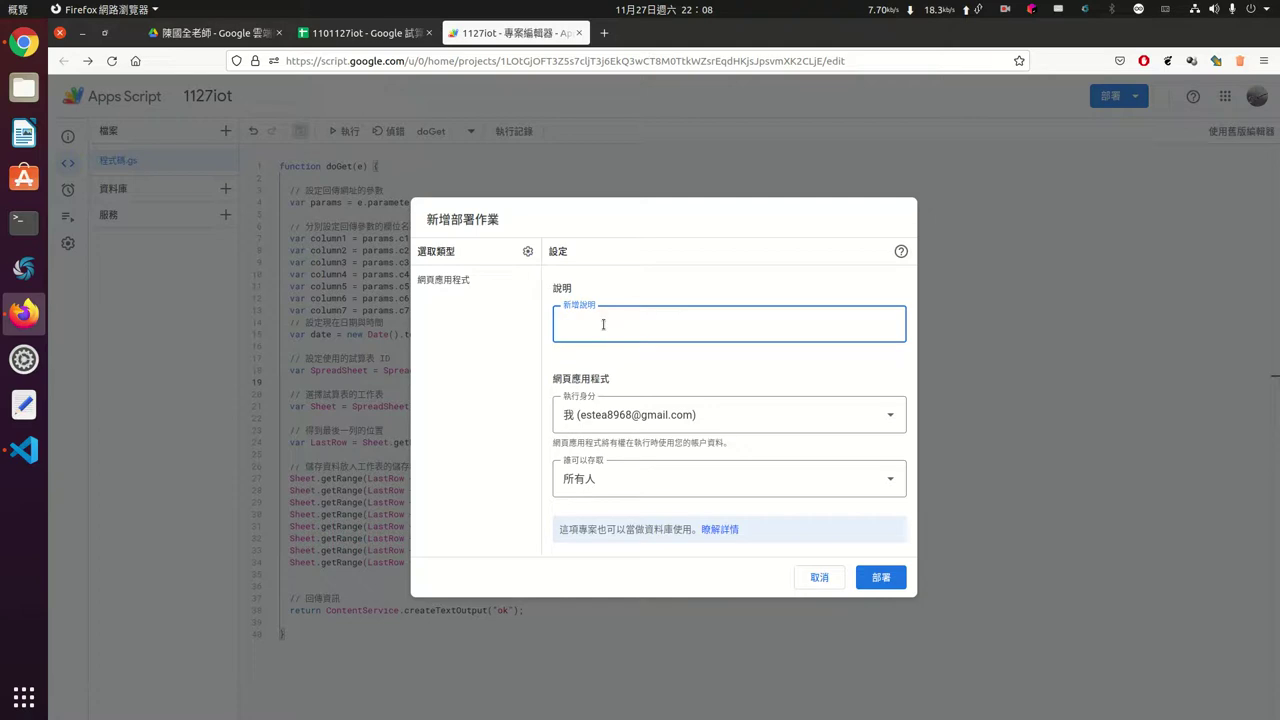
{"action": "type", "text": "1127-"}
{"action": "type", "text": "0"}
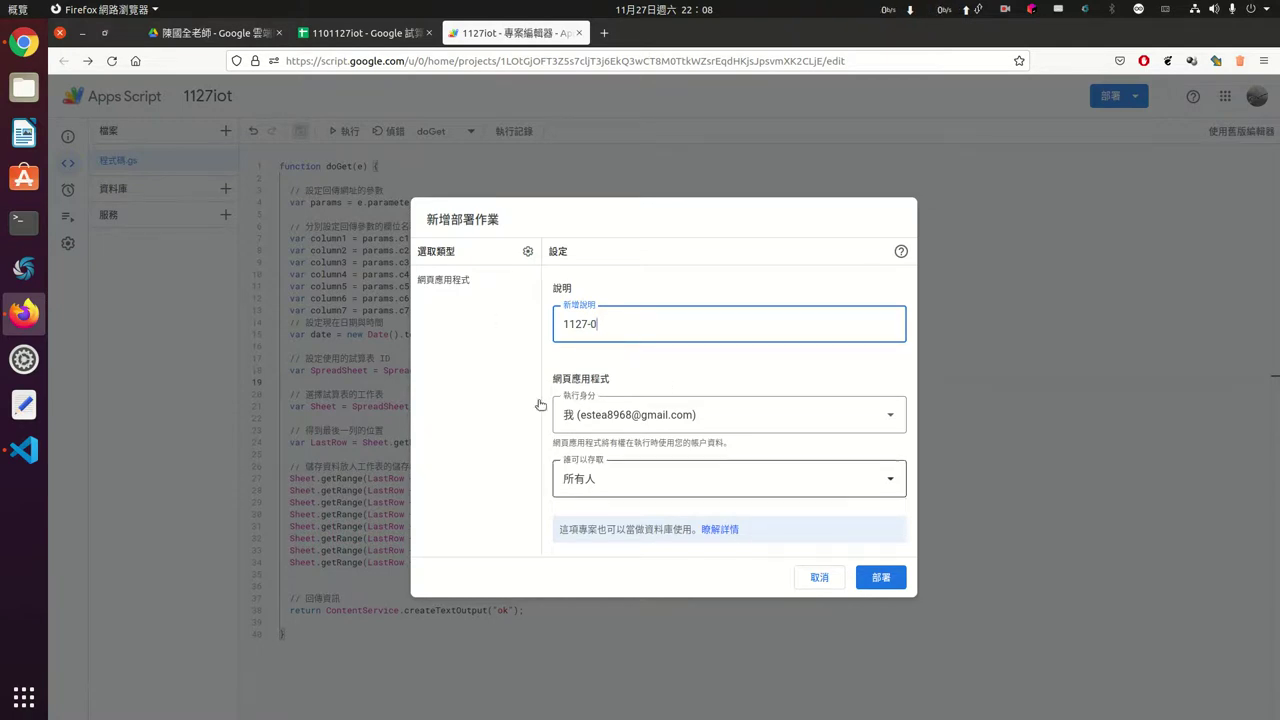
{"action": "left_click", "coordinate": [880, 577]}
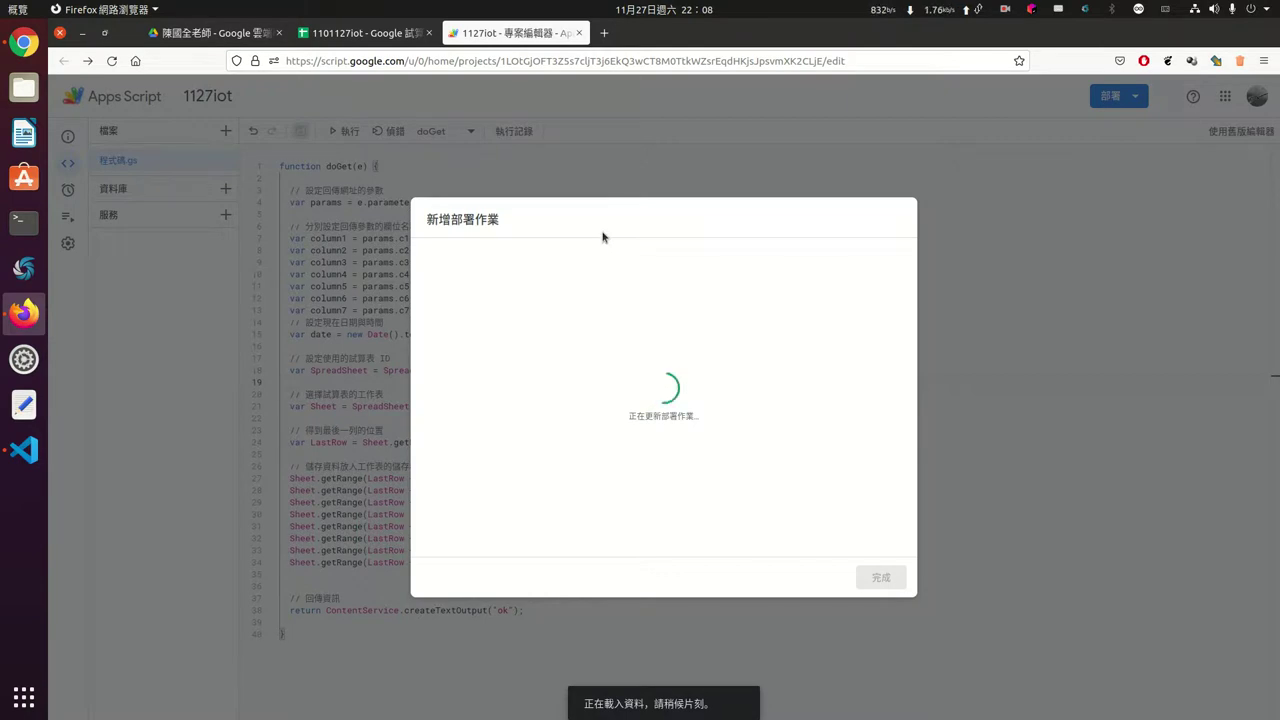
Authorize 1127iot via Advanced > Go to 1127iot (unsafe), allow spreadsheet access, and close the summary.
{"action": "left_click", "coordinate": [477, 284]}
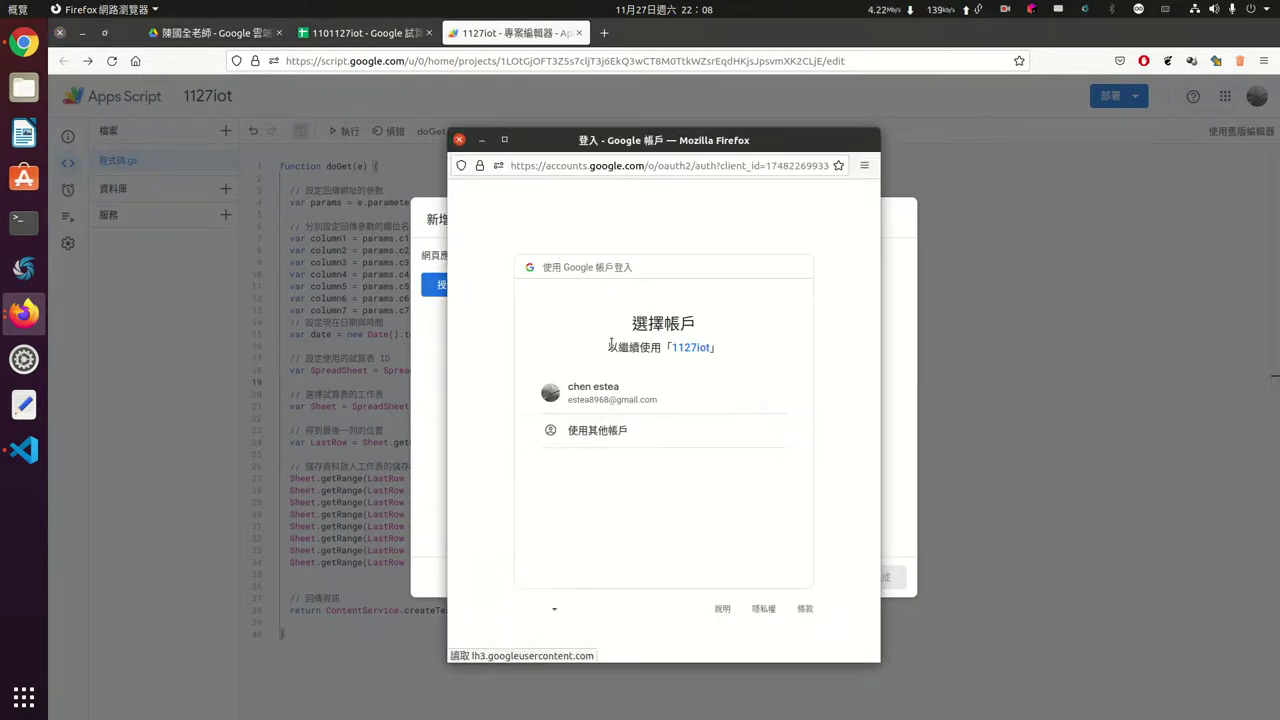
{"action": "left_click", "coordinate": [614, 400]}
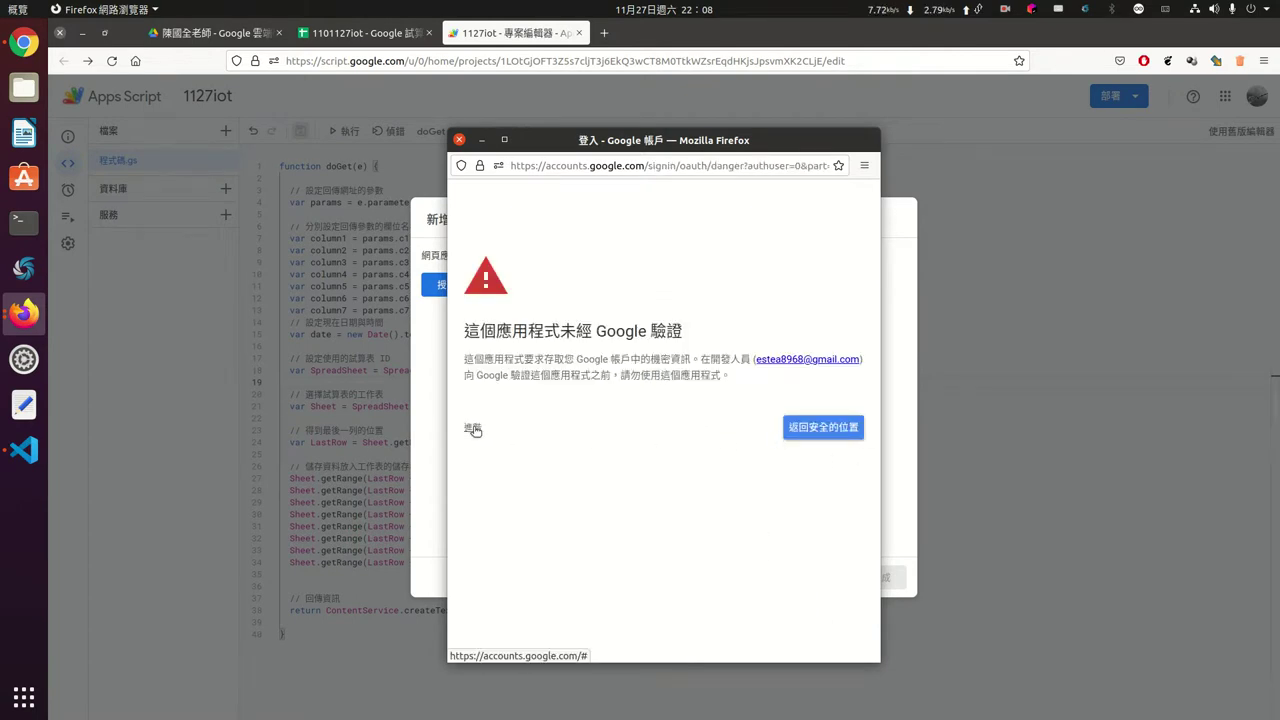
{"action": "left_click", "coordinate": [474, 428]}
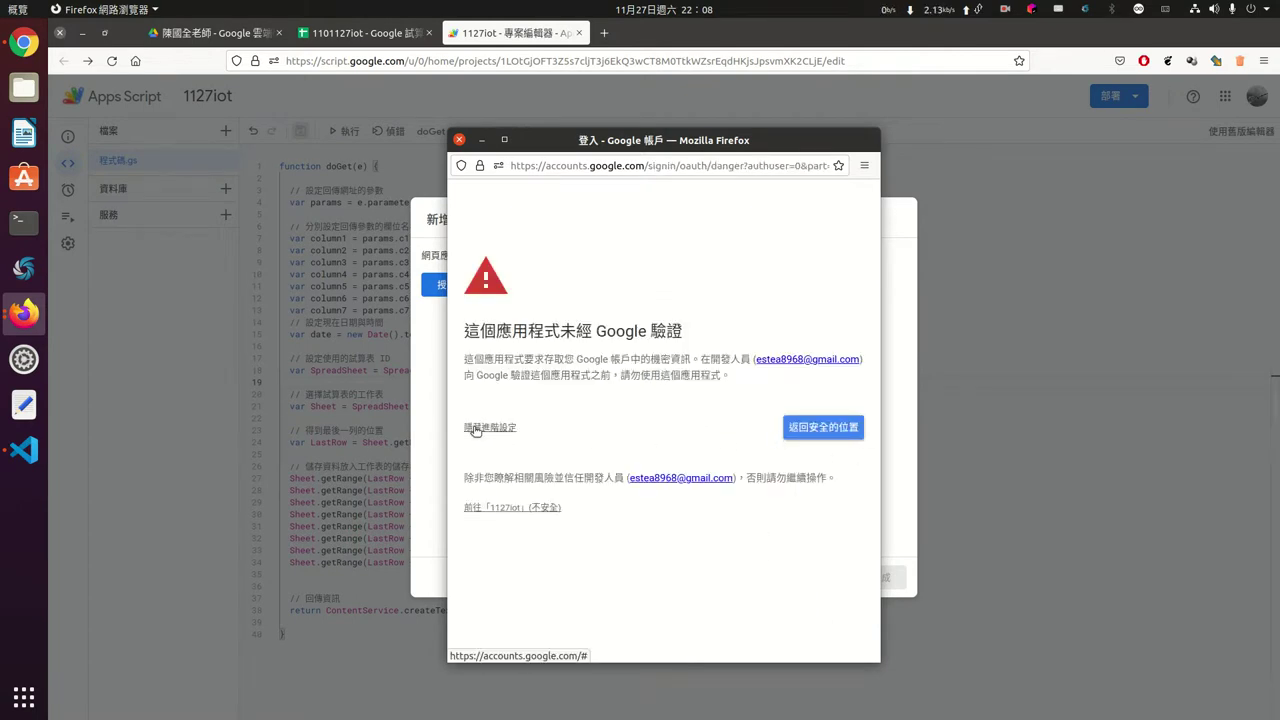
{"action": "left_click", "coordinate": [506, 508]}
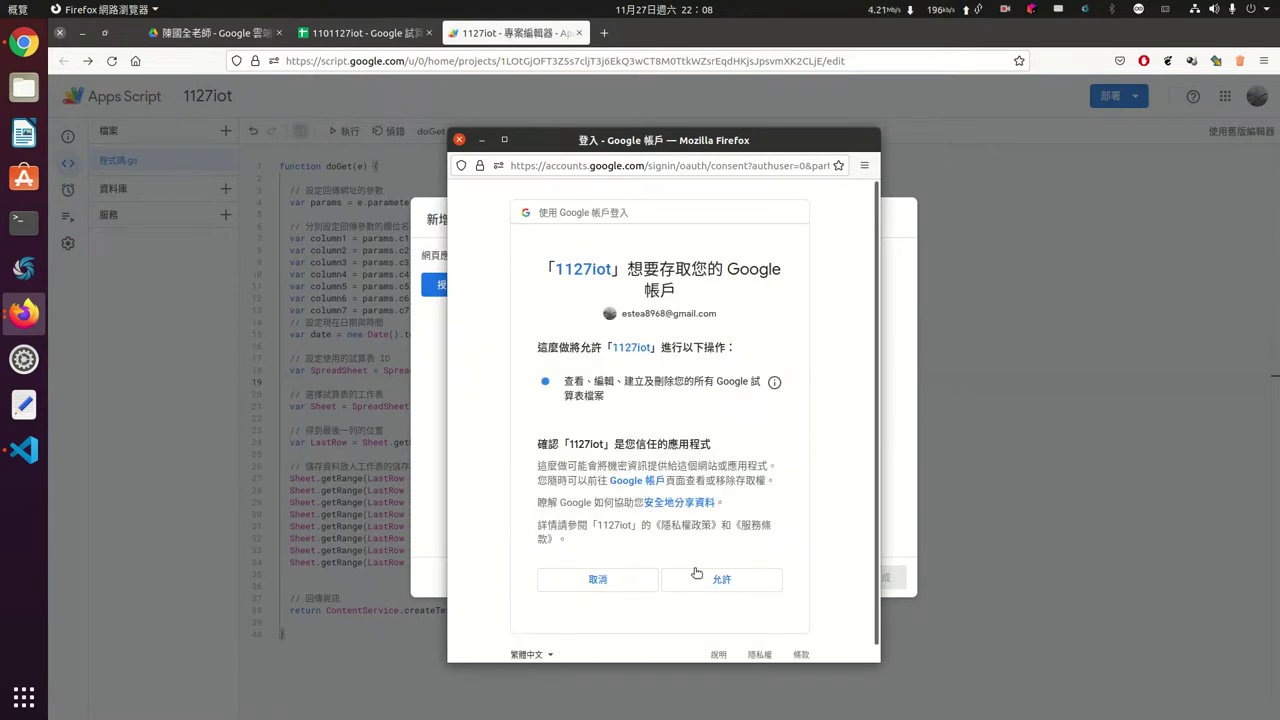
{"action": "left_click", "coordinate": [721, 585]}
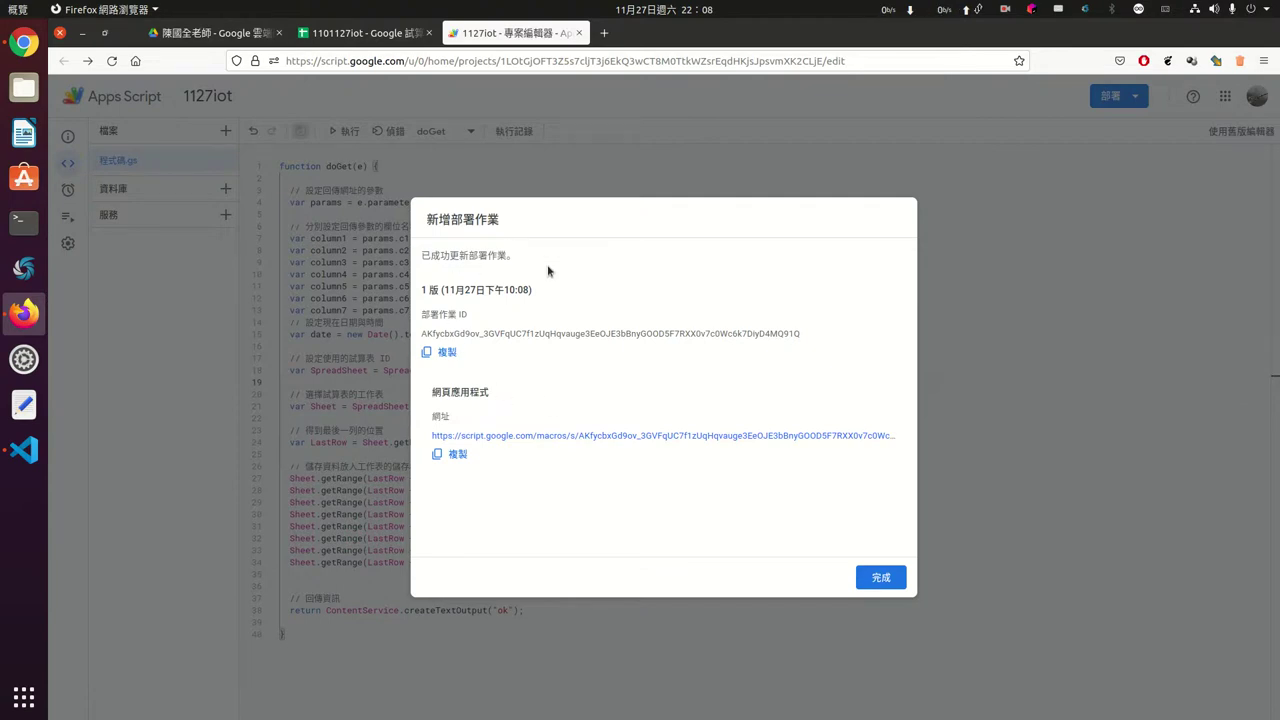
{"action": "left_click", "coordinate": [881, 578]}
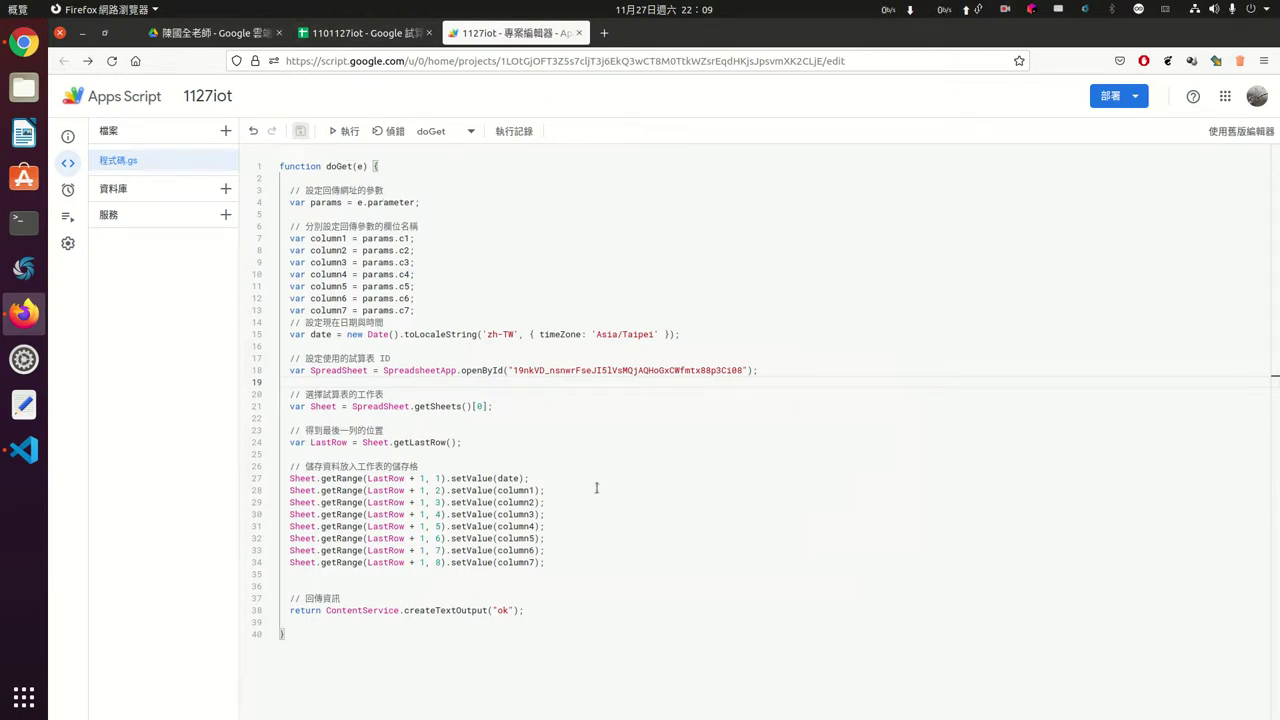
Copy the web app URL from Manage deployments and bring the Scratch editor forward.
{"action": "left_click", "coordinate": [1118, 100]}
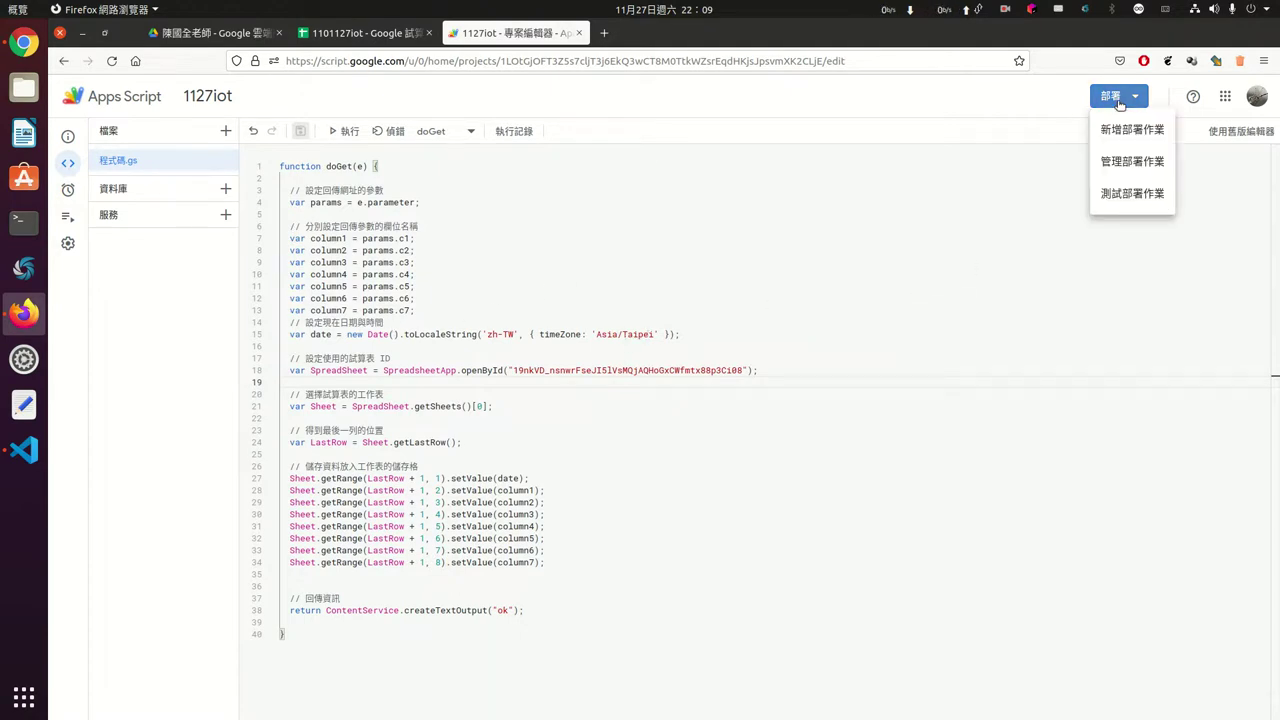
{"action": "left_click", "coordinate": [1135, 166]}
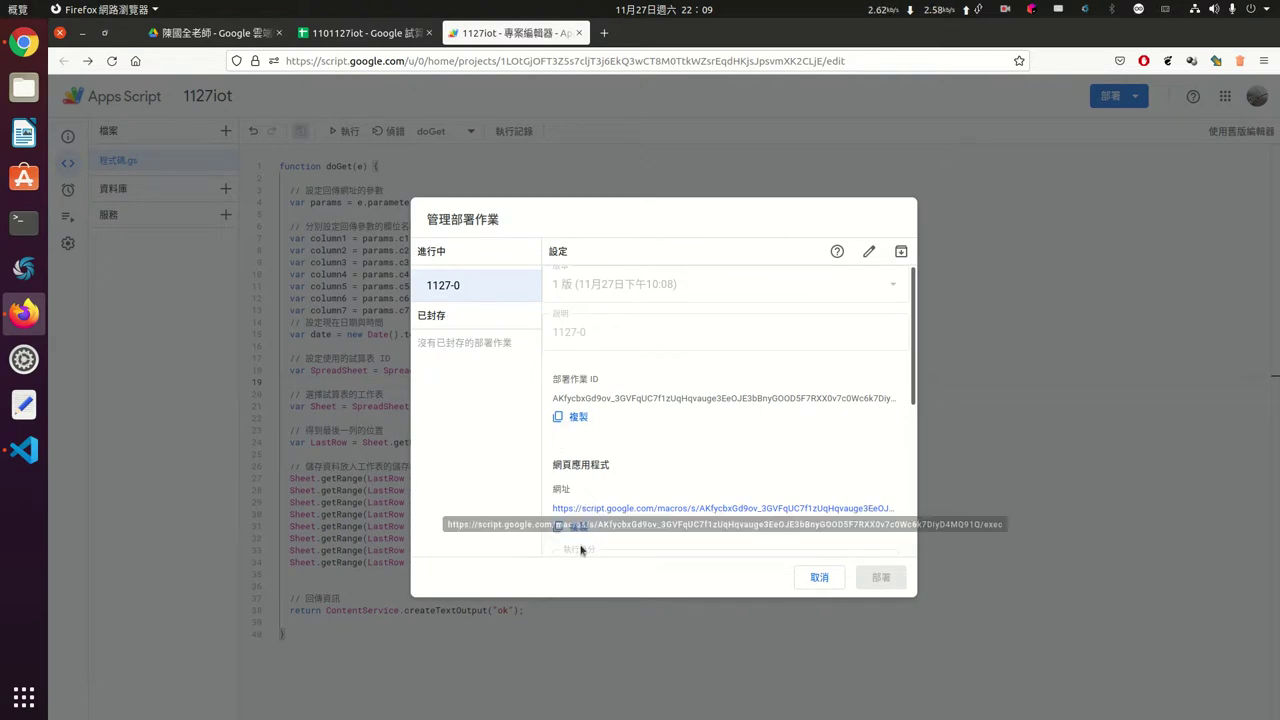
{"action": "left_click", "coordinate": [577, 527]}
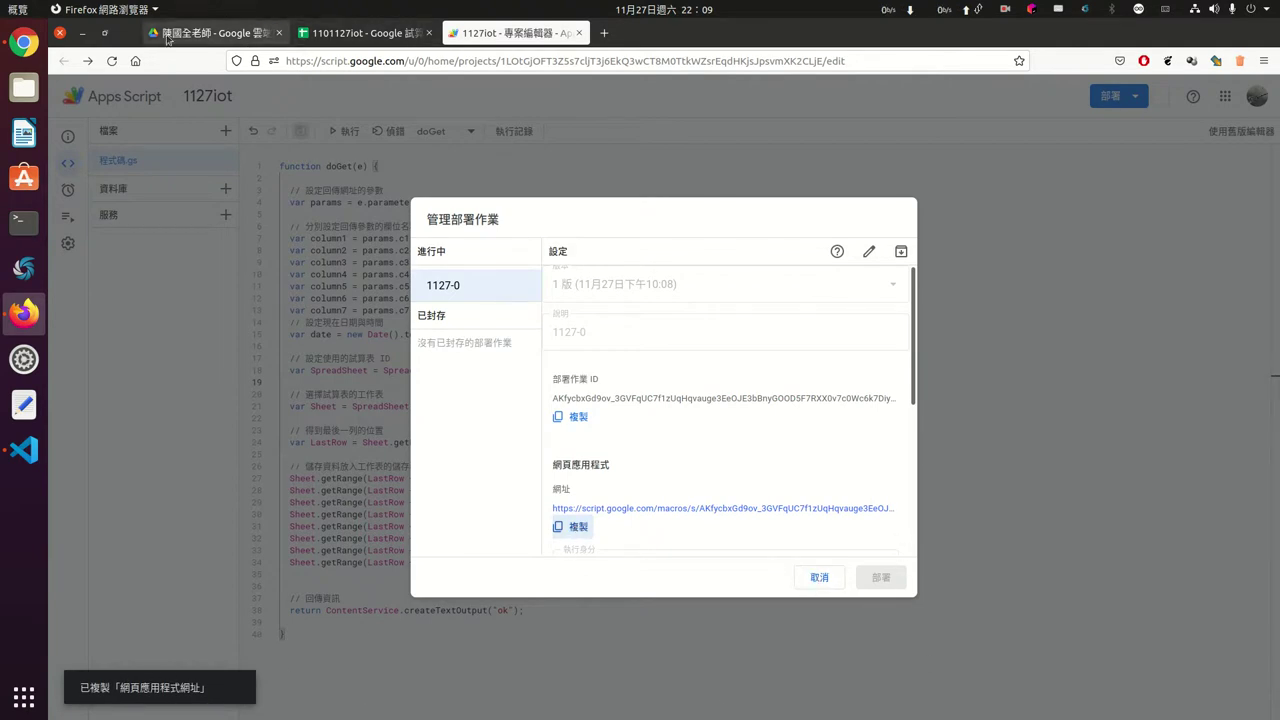
{"action": "left_click", "coordinate": [22, 44]}
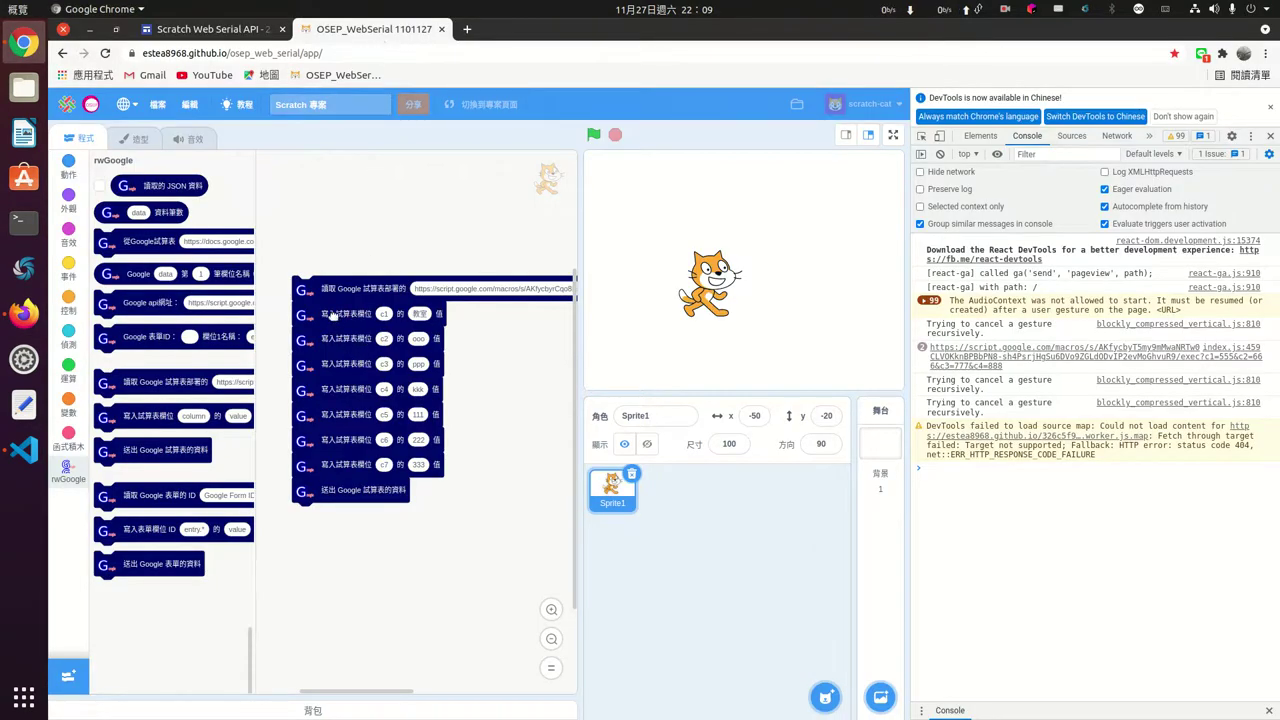
Paste the web app URL into the read block, reattach the c1–c7 write stack, and close DevTools.
{"action": "left_click_drag", "start_coordinate": [335, 312], "coordinate": [336, 427]}
{"action": "left_click", "coordinate": [459, 295]}
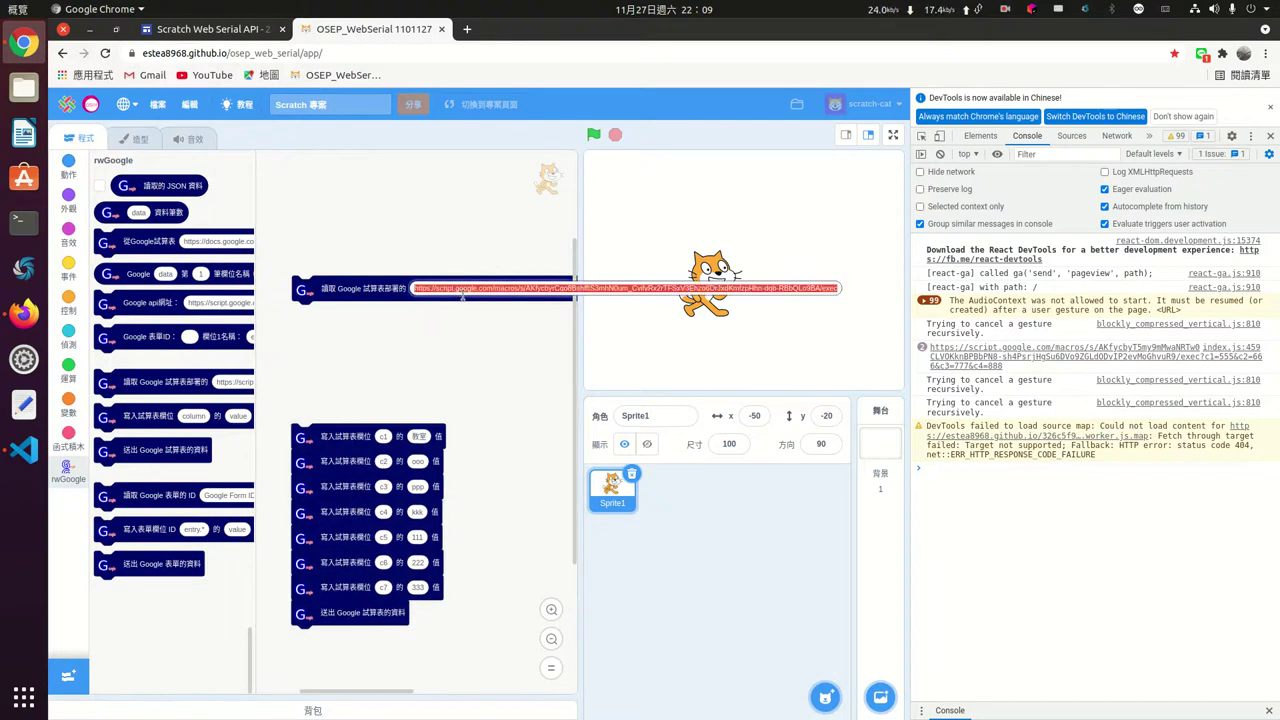
{"action": "left_click", "coordinate": [462, 310]}
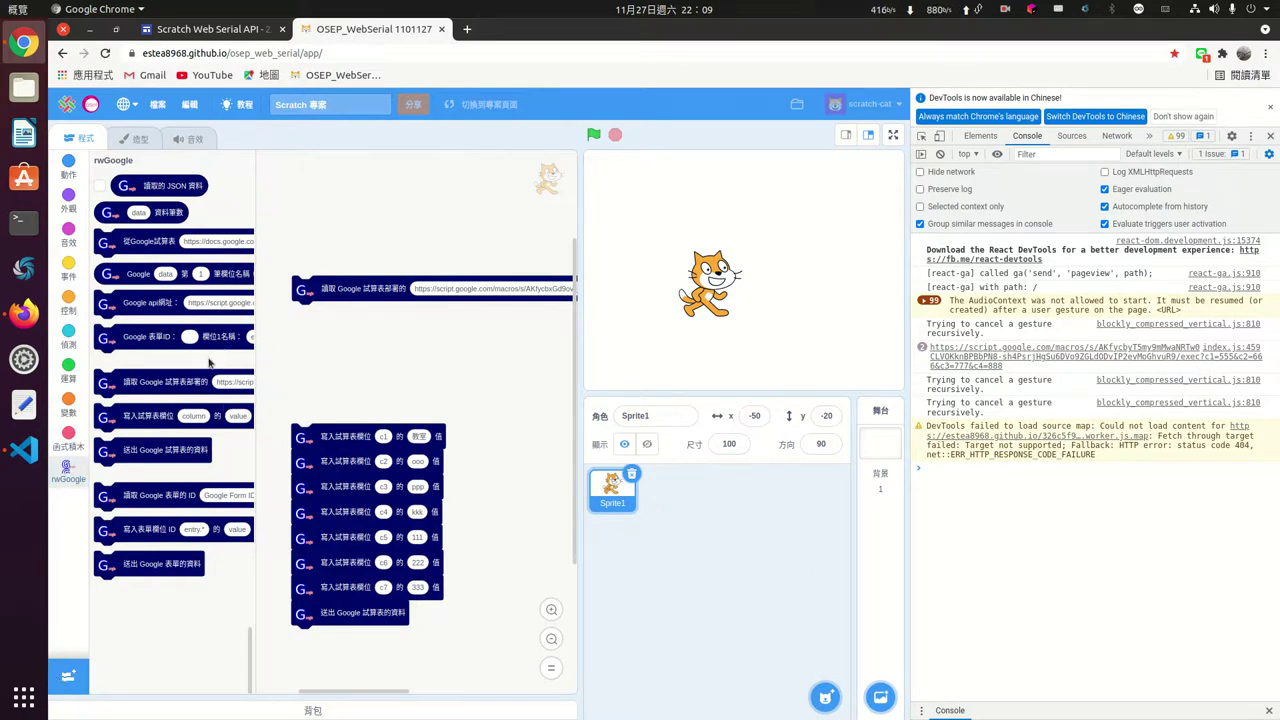
{"action": "mouse_move", "coordinate": [148, 382]}
{"action": "left_mouse_down"}
{"action": "mouse_move", "coordinate": [301, 356]}
{"action": "mouse_move", "coordinate": [138, 427]}
{"action": "mouse_move", "coordinate": [153, 404]}
{"action": "left_mouse_up"}
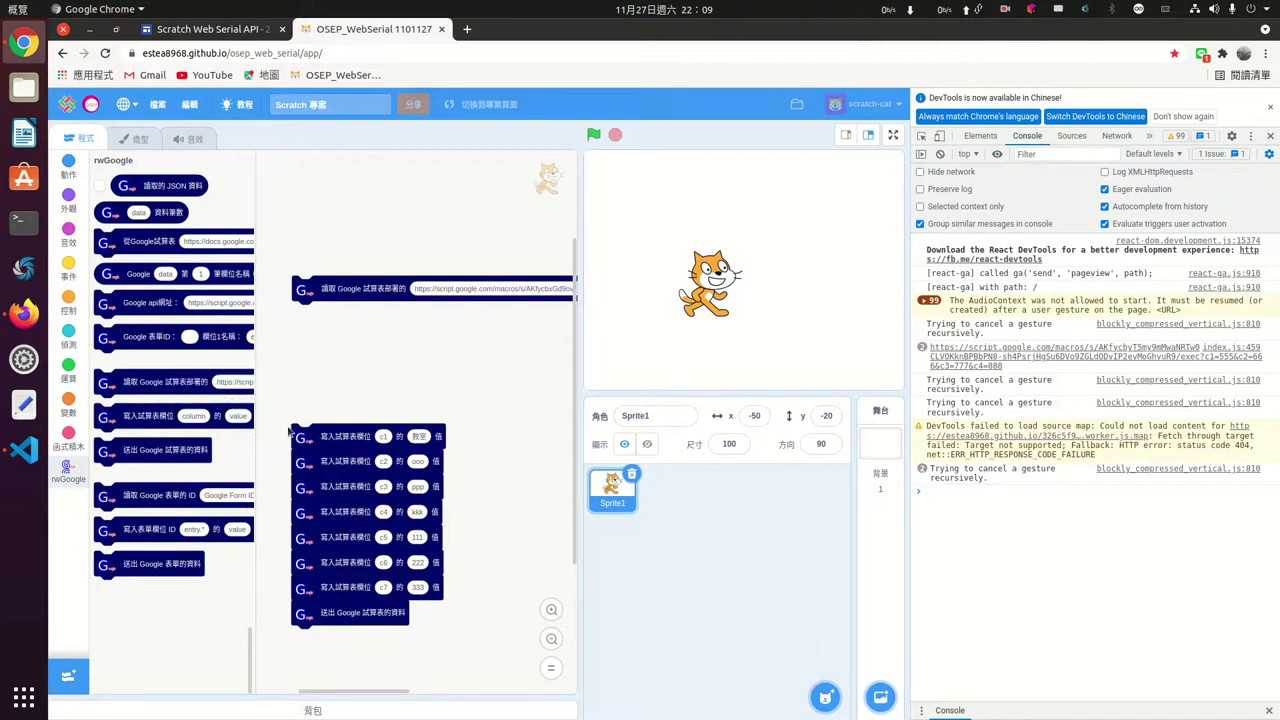
{"action": "left_click_drag", "start_coordinate": [301, 439], "coordinate": [301, 314]}
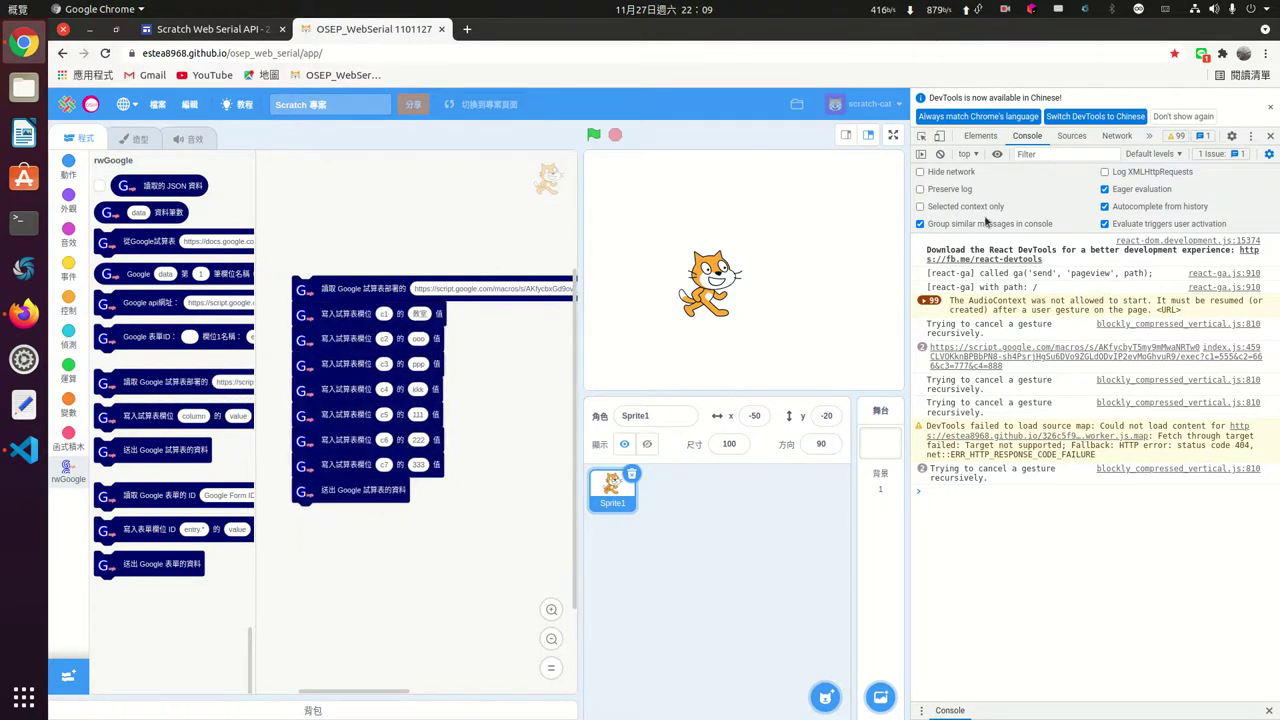
{"action": "left_click", "coordinate": [1270, 136]}
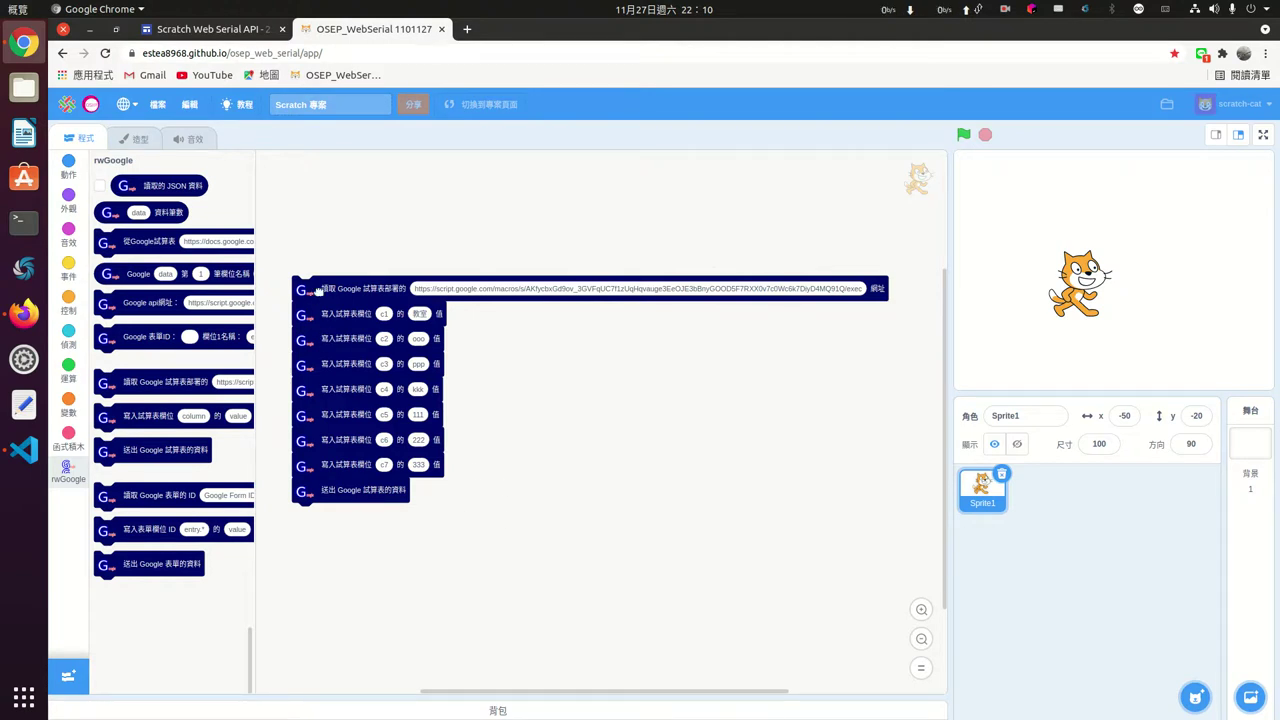
Delete the old test rows 2–5 from the 1101127iot sheet, keeping only the header row.
{"action": "left_click", "coordinate": [22, 316]}
{"action": "left_click", "coordinate": [345, 34]}
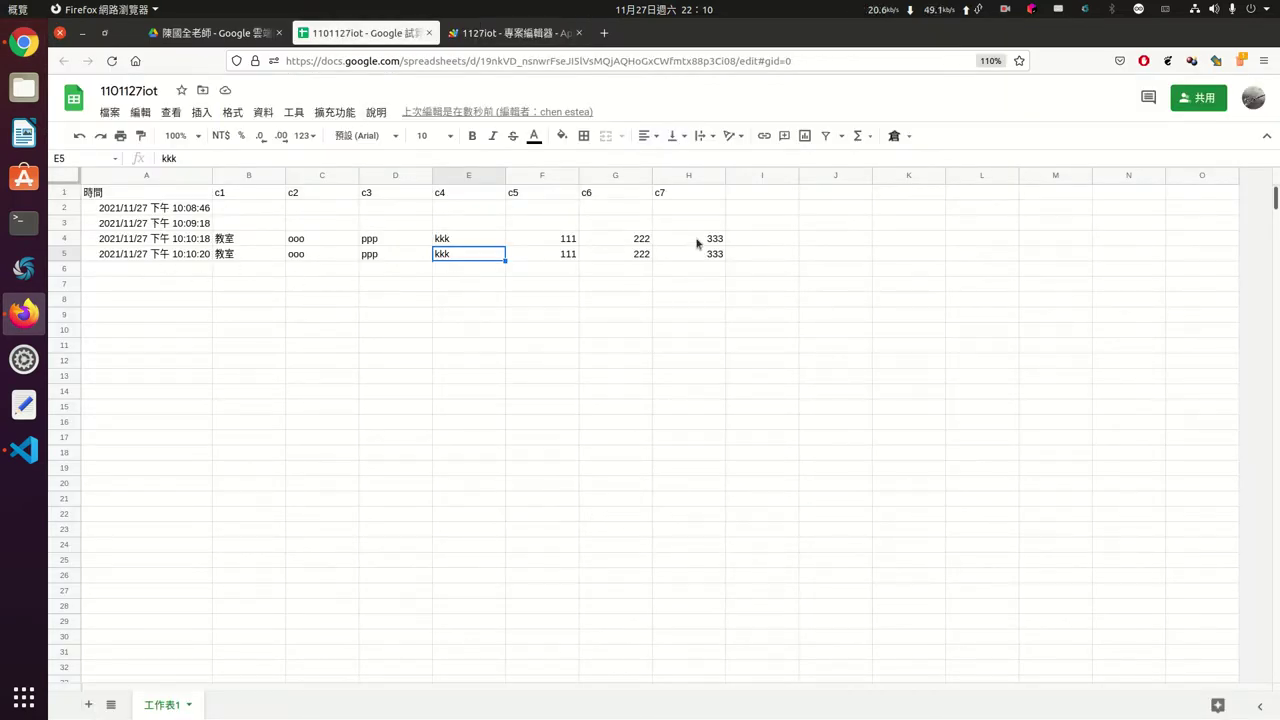
{"action": "left_click", "coordinate": [63, 210]}
{"action": "left_click_drag", "start_coordinate": [63, 210], "coordinate": [63, 254]}
{"action": "right_click", "coordinate": [63, 254]}
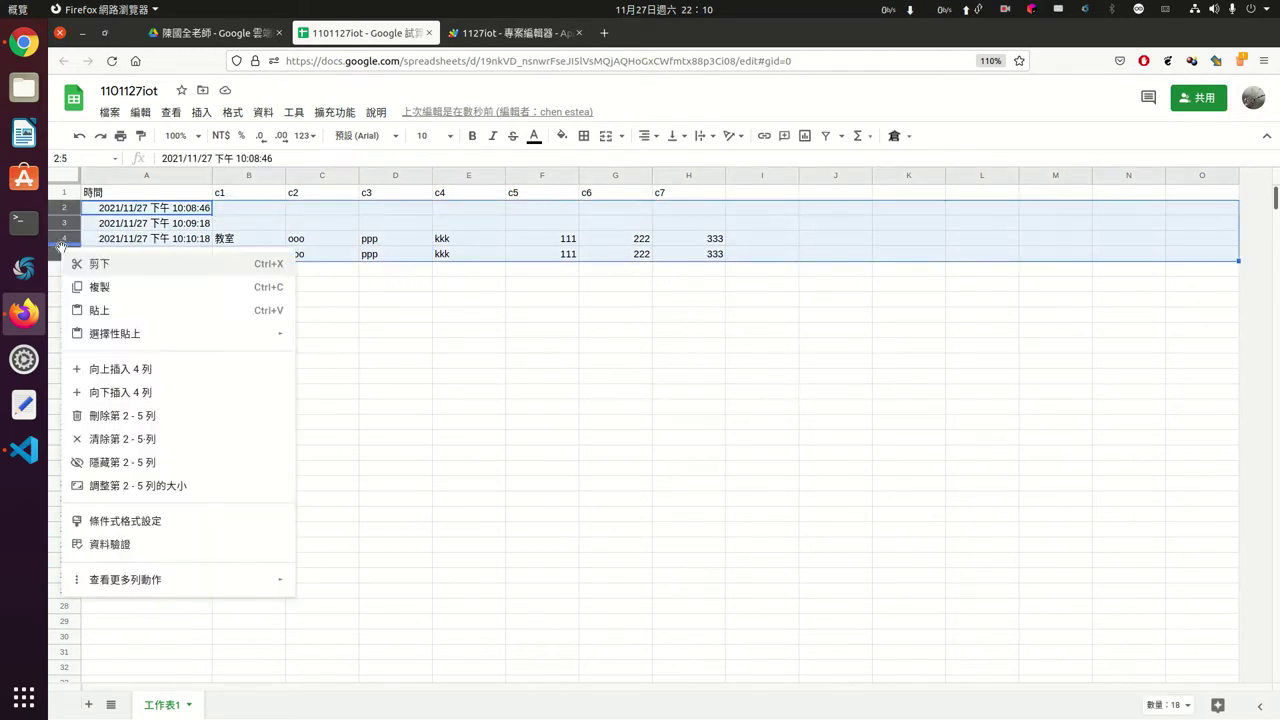
{"action": "left_click", "coordinate": [125, 418]}
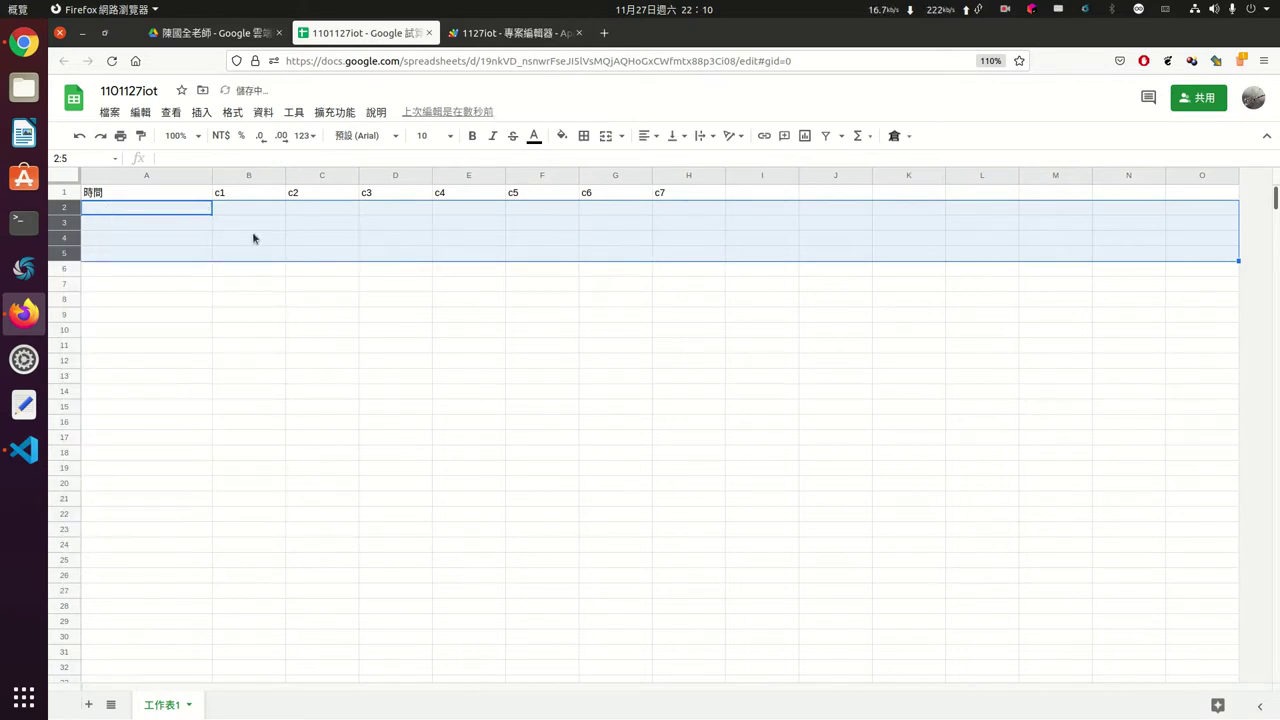
{"action": "left_click", "coordinate": [238, 243]}
In the Scratch write blocks, set c1–c3 to 操場, 35 and 89 using Chinese input.
{"action": "left_click", "coordinate": [24, 42]}
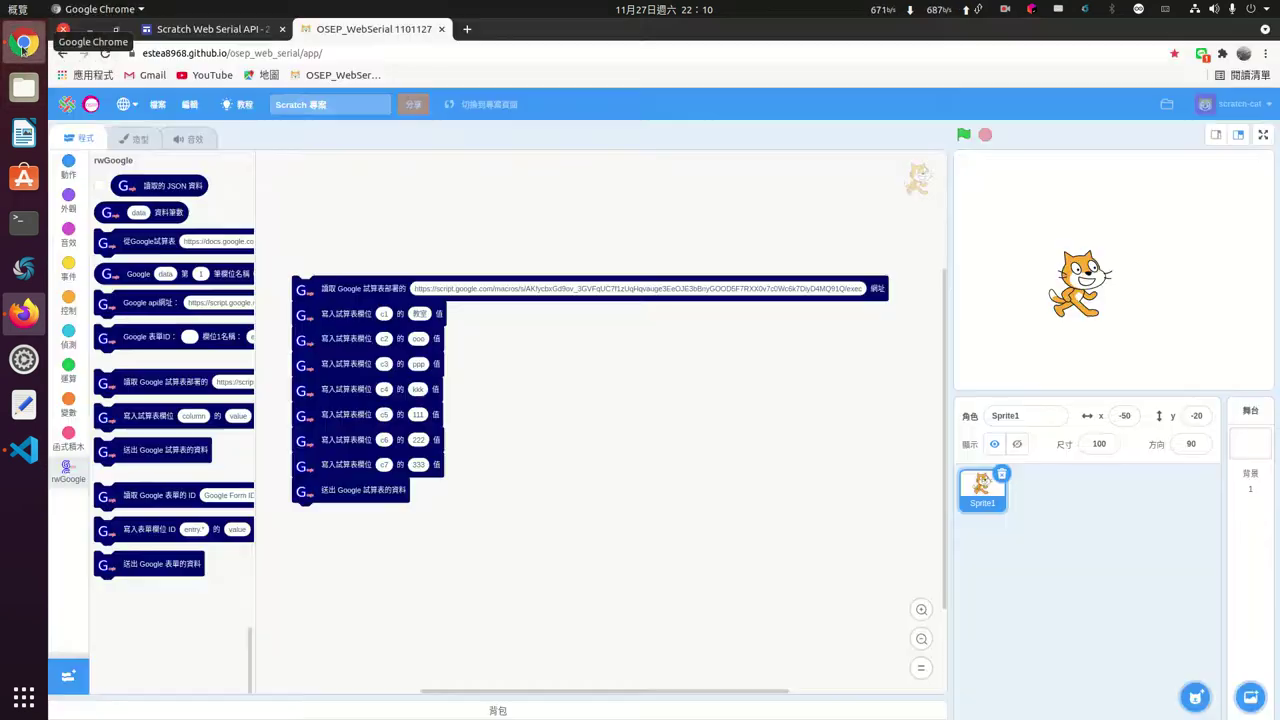
{"action": "left_click", "coordinate": [419, 314]}
{"action": "key", "text": "ctrl+space"}
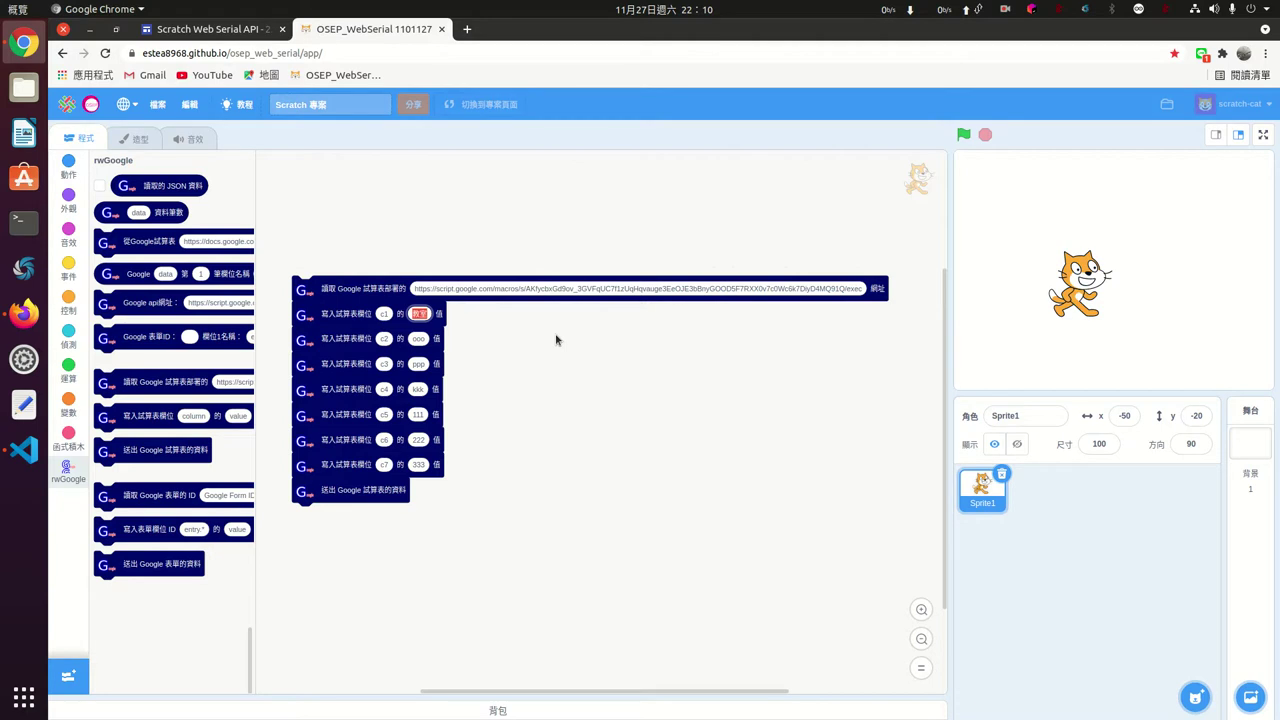
{"action": "type", "text": "操"}
{"action": "type", "text": "場"}
{"action": "key", "text": "Tab"}
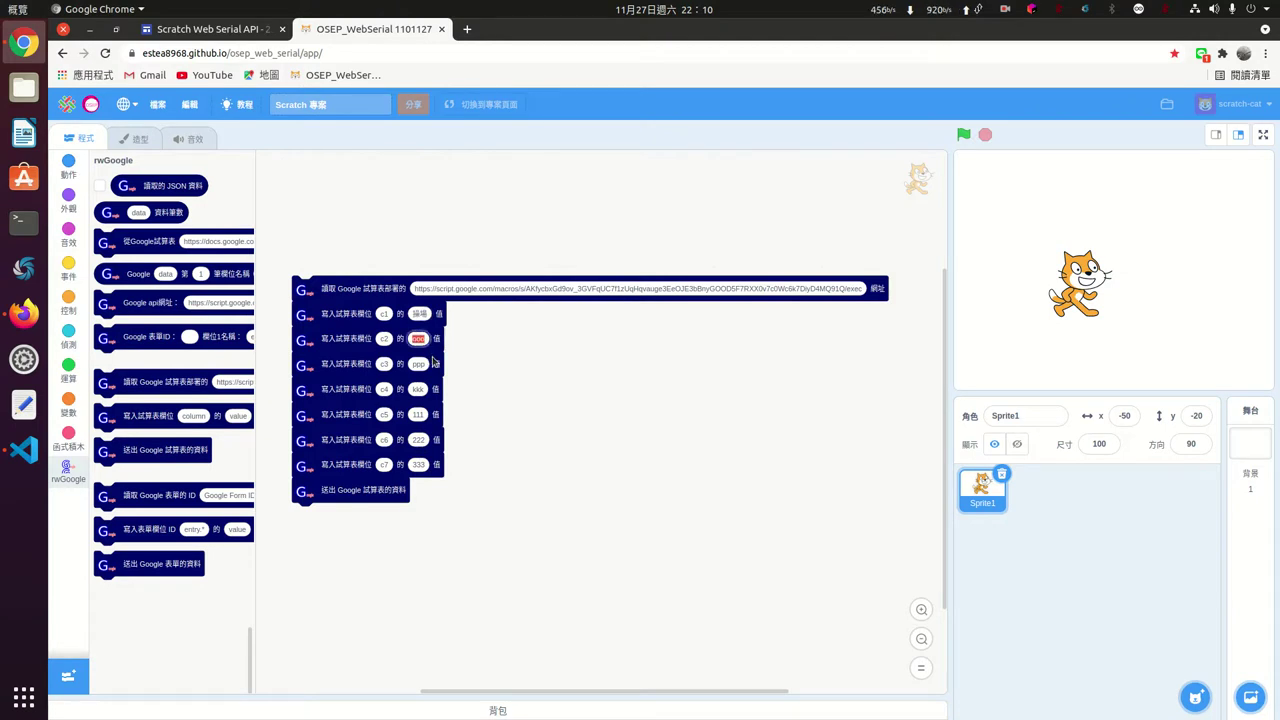
{"action": "type", "text": "35"}
{"action": "key", "text": "Tab"}
{"action": "type", "text": "濕"}
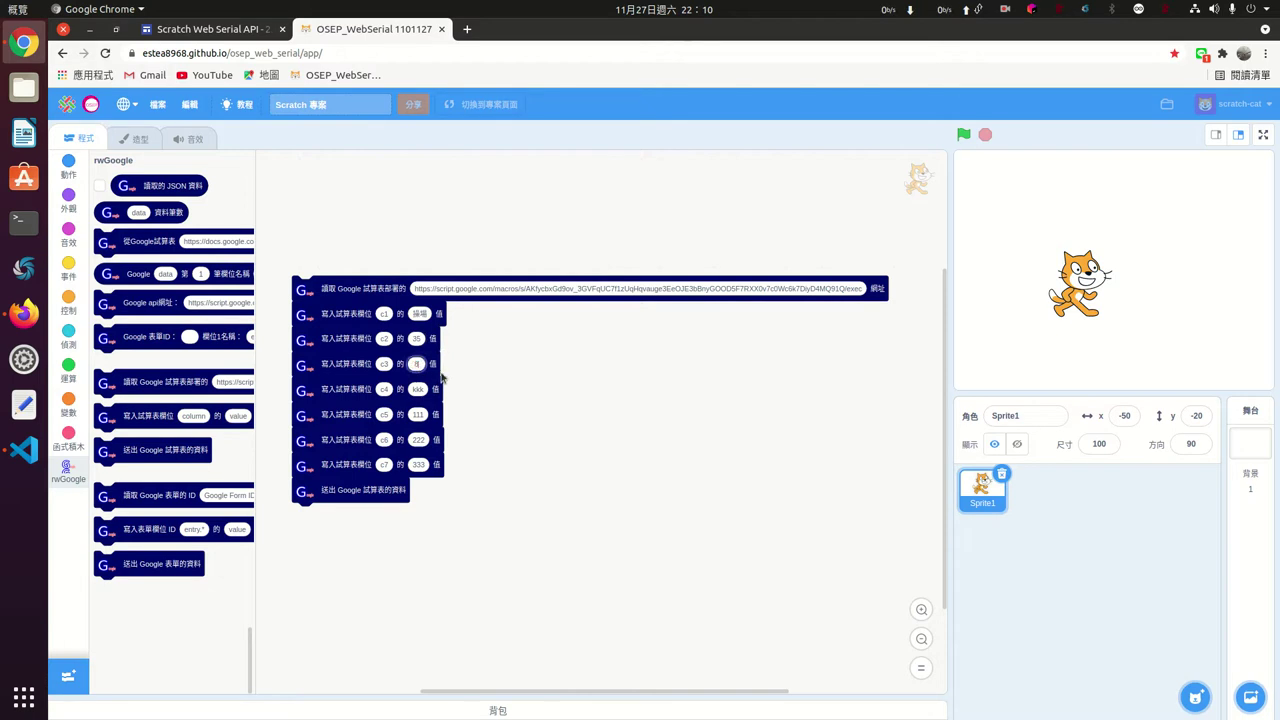
{"action": "key", "text": "Tab"}
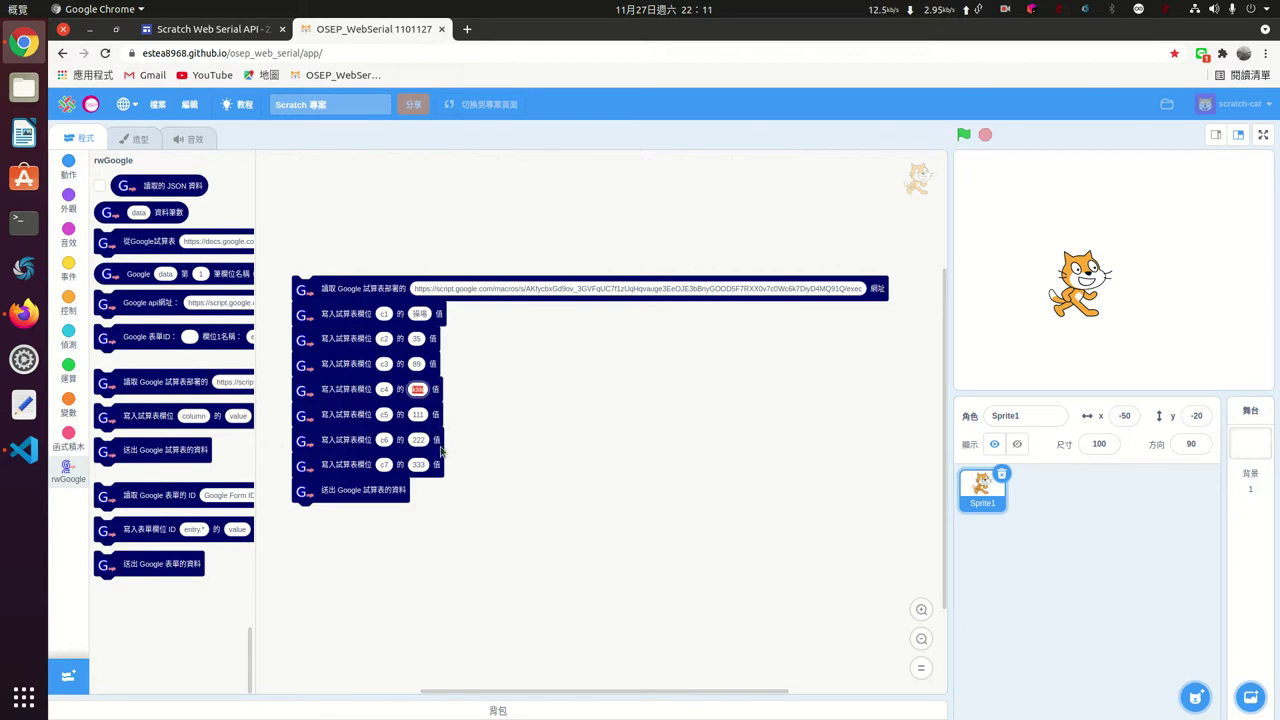
Set c4–c7 to 77, 88, 99 and 100, then run the script to write the row.
{"action": "type", "text": "77"}
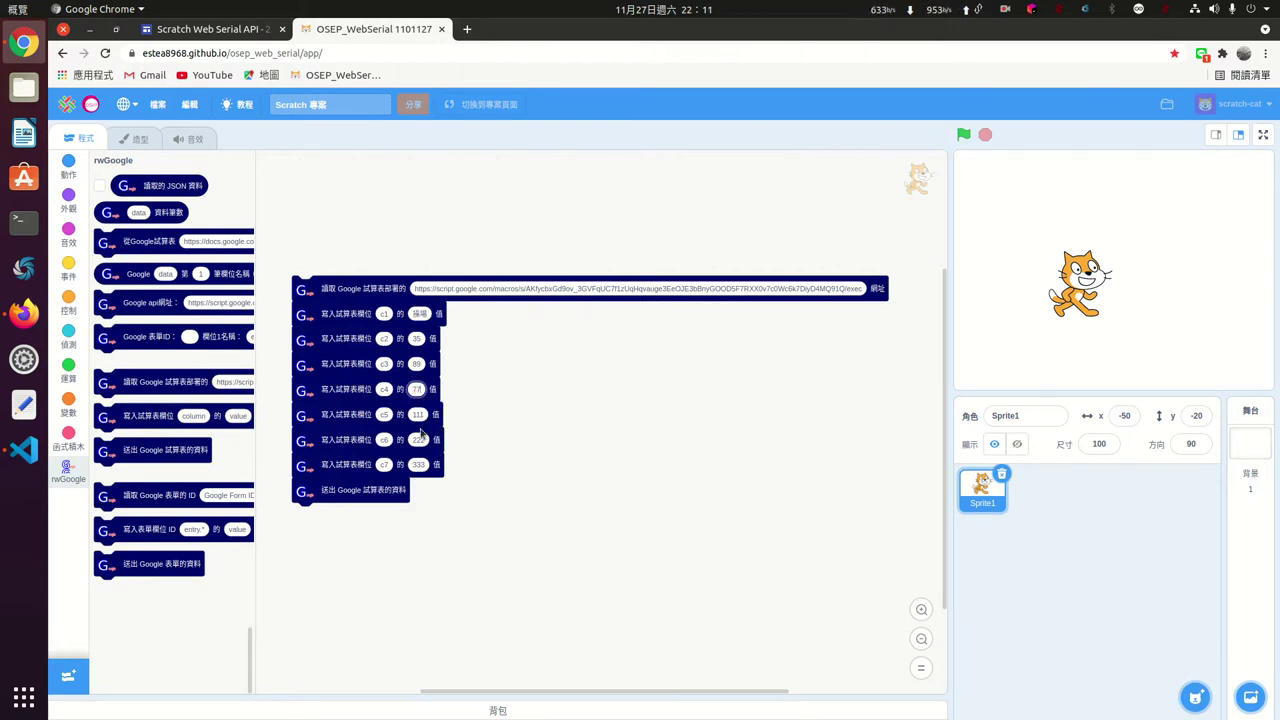
{"action": "left_click", "coordinate": [418, 414]}
{"action": "type", "text": "88"}
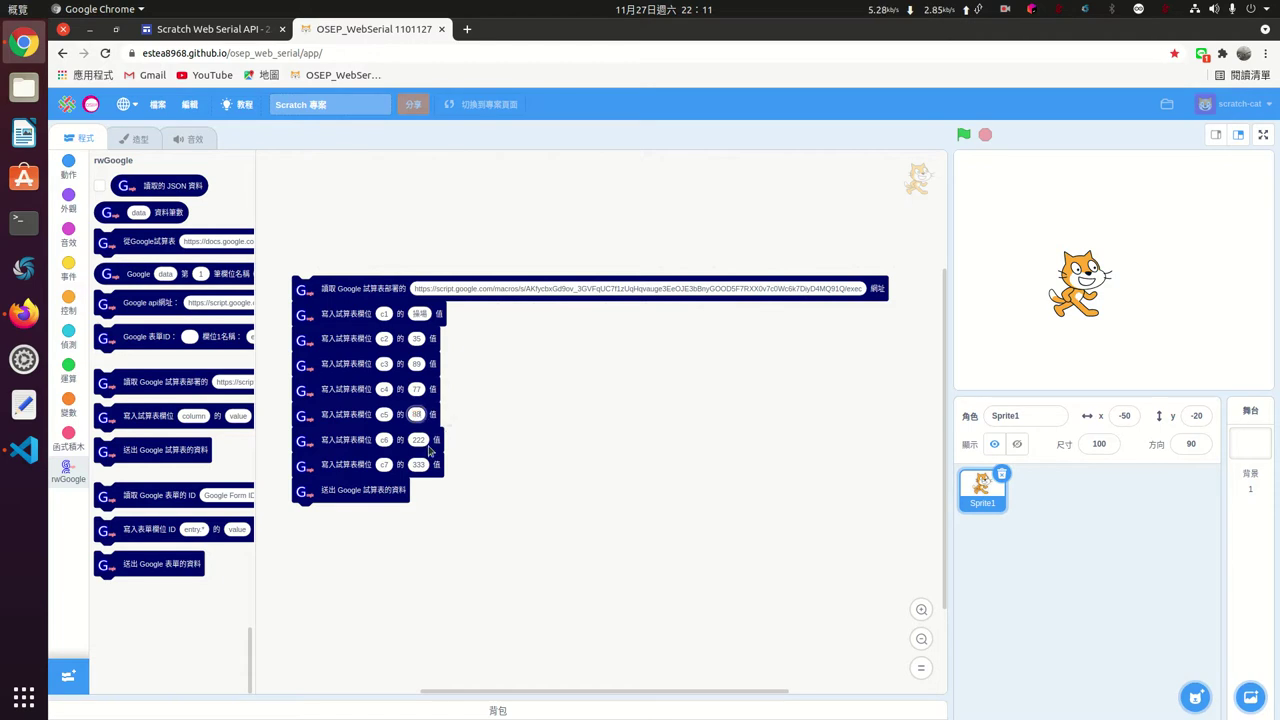
{"action": "left_click", "coordinate": [420, 441]}
{"action": "type", "text": "99"}
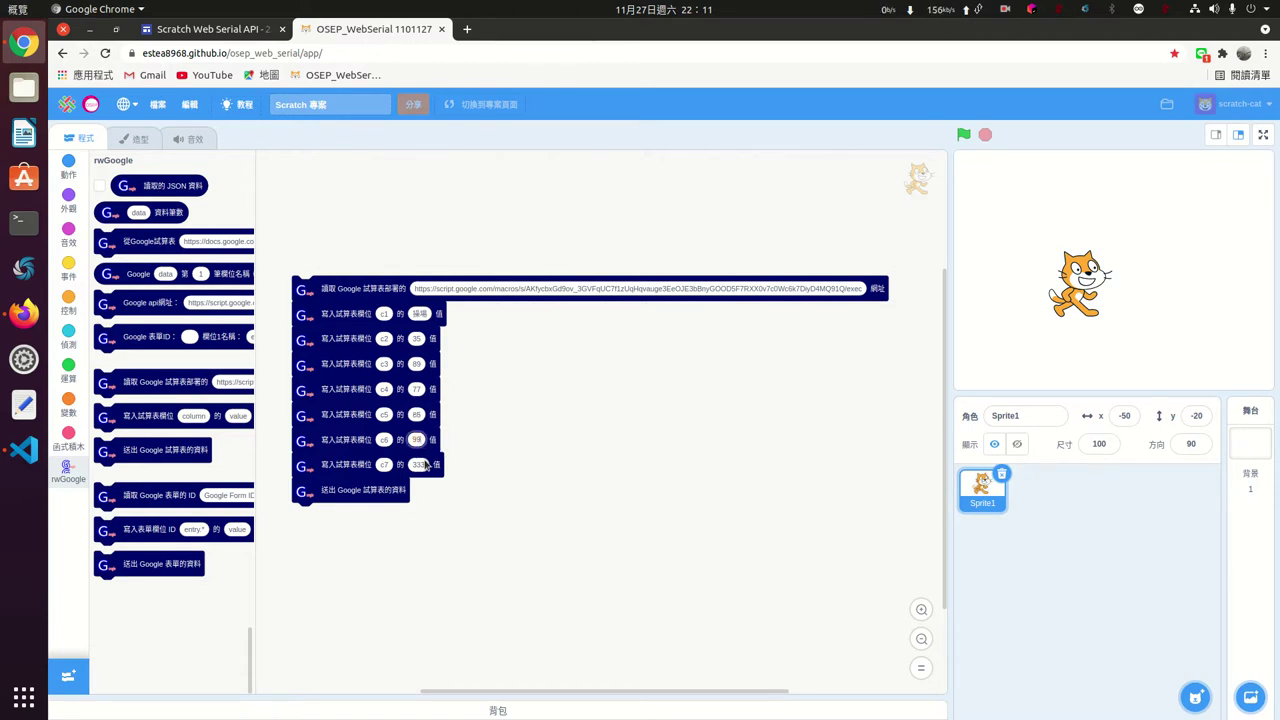
{"action": "left_click", "coordinate": [418, 465]}
{"action": "type", "text": "100"}
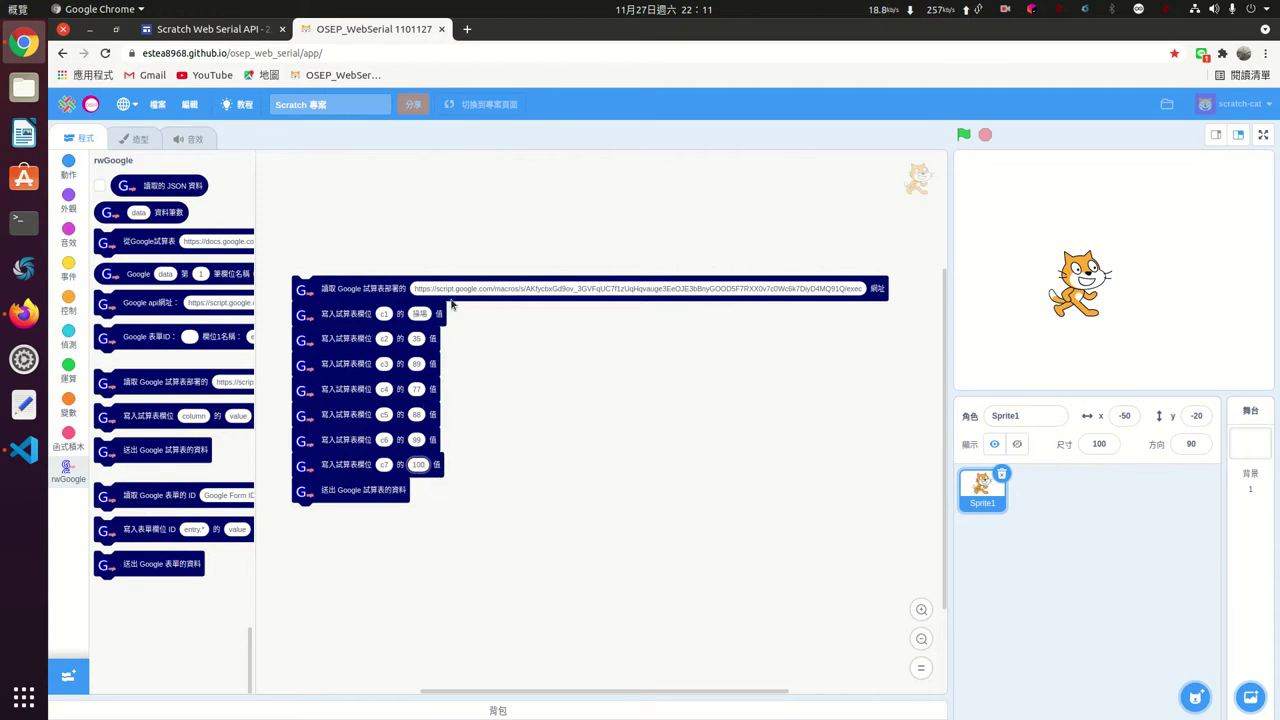
{"action": "left_click", "coordinate": [316, 291]}
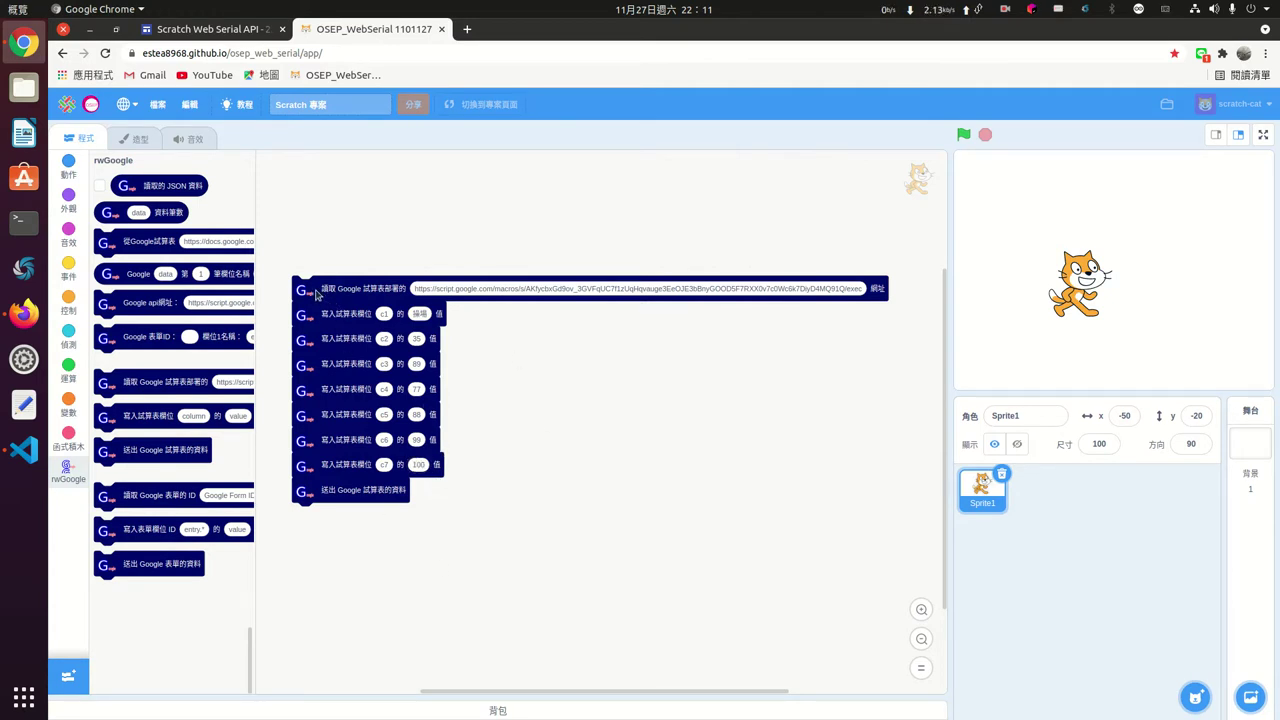
Check that cells B2–H2 in the sheet show 操場, 35, 89, 77, 88, 99 and 100.
{"action": "left_click", "coordinate": [24, 313]}
{"action": "left_click", "coordinate": [240, 210]}
{"action": "left_click", "coordinate": [335, 214]}
{"action": "left_click", "coordinate": [470, 212]}
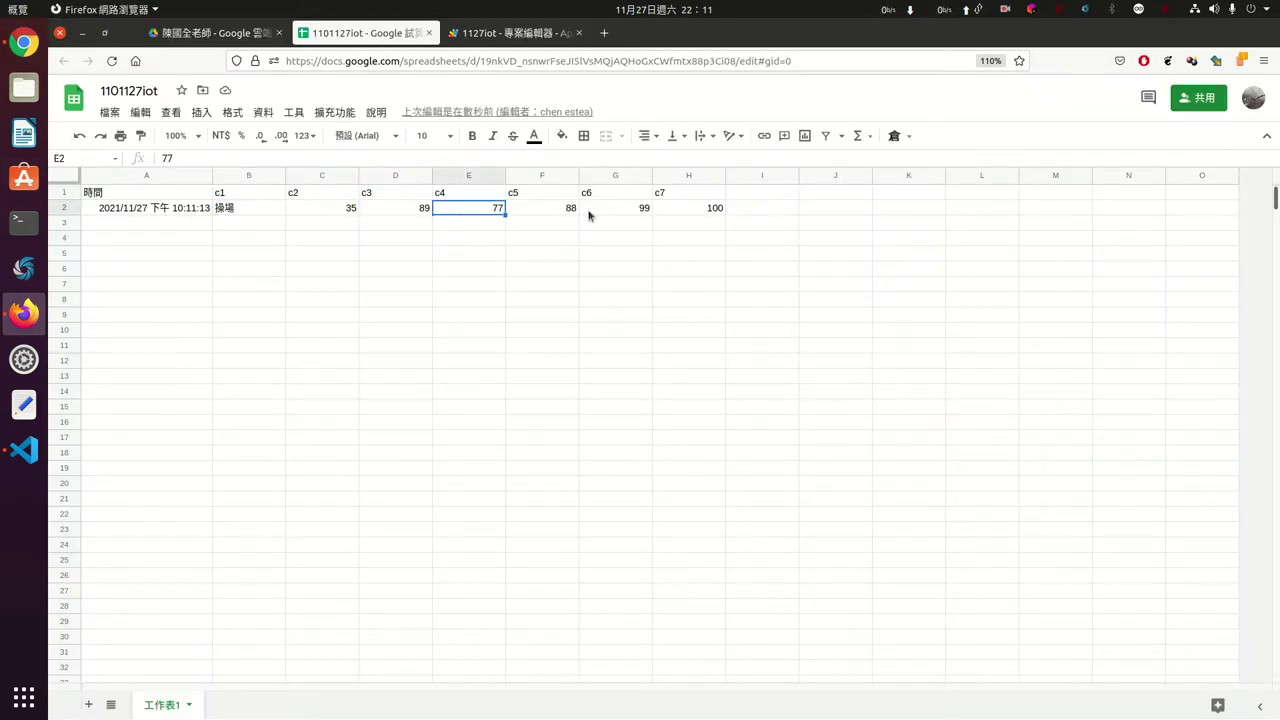
{"action": "left_click", "coordinate": [597, 213]}
{"action": "left_click", "coordinate": [722, 213]}
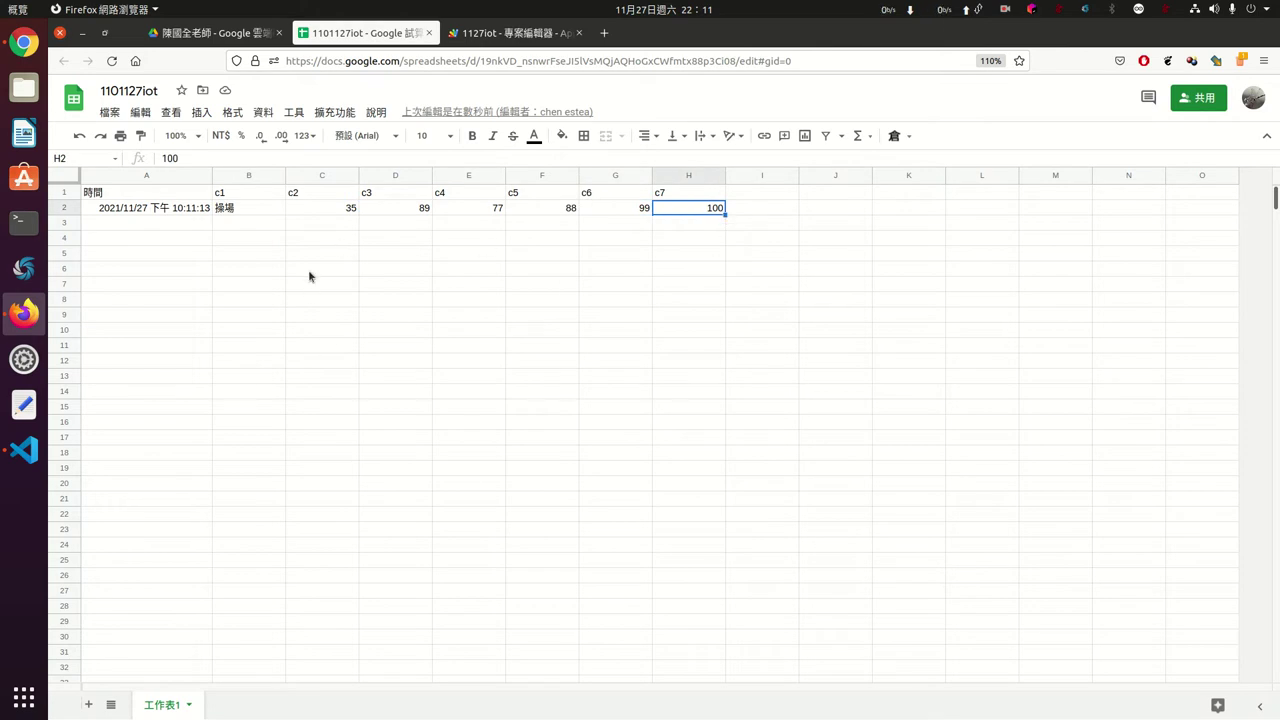
{"action": "left_click", "coordinate": [258, 288]}
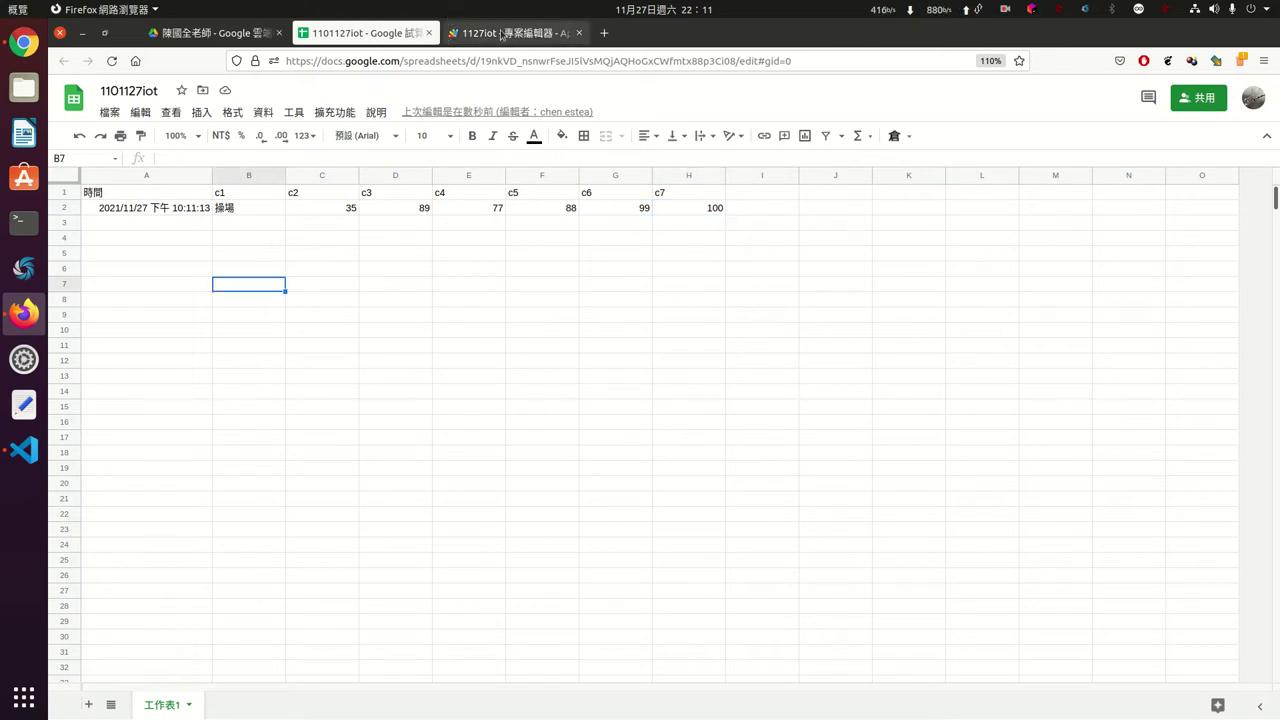
Briefly return to the Scratch editor, nudge a block, then come back to the sheet.
{"action": "left_click", "coordinate": [24, 42]}
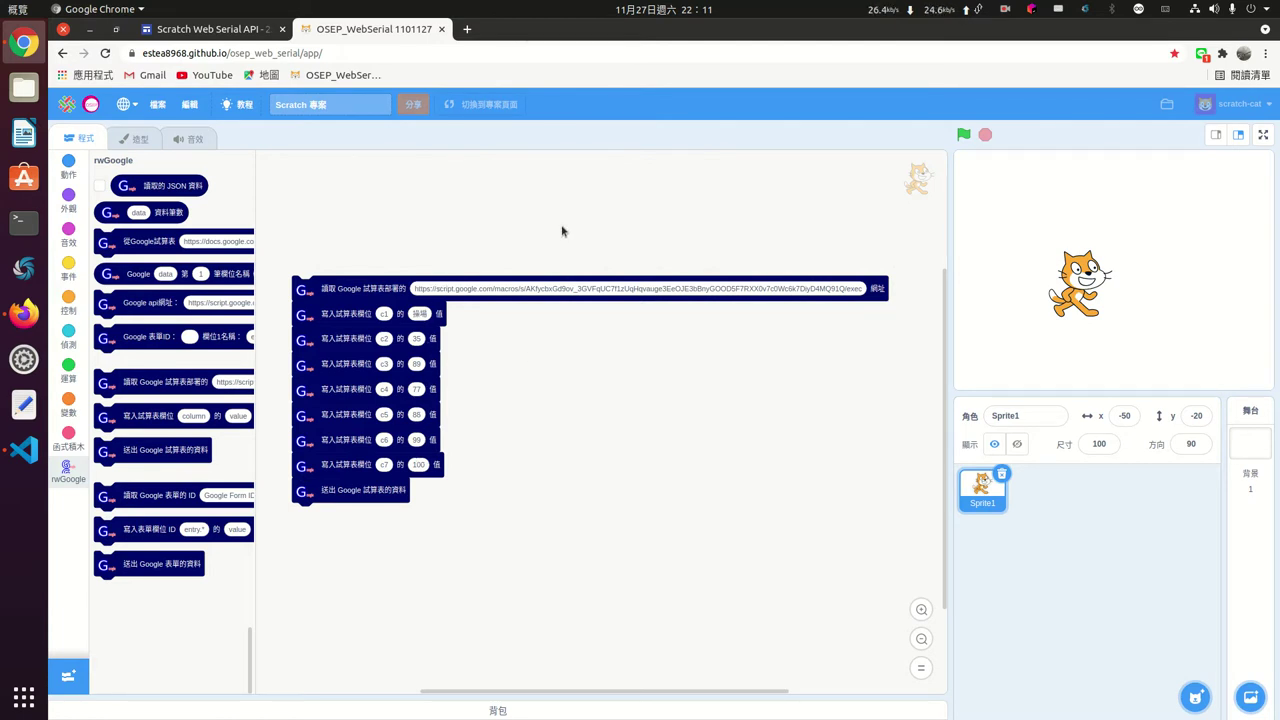
{"action": "left_click_drag", "start_coordinate": [431, 198], "coordinate": [424, 195]}
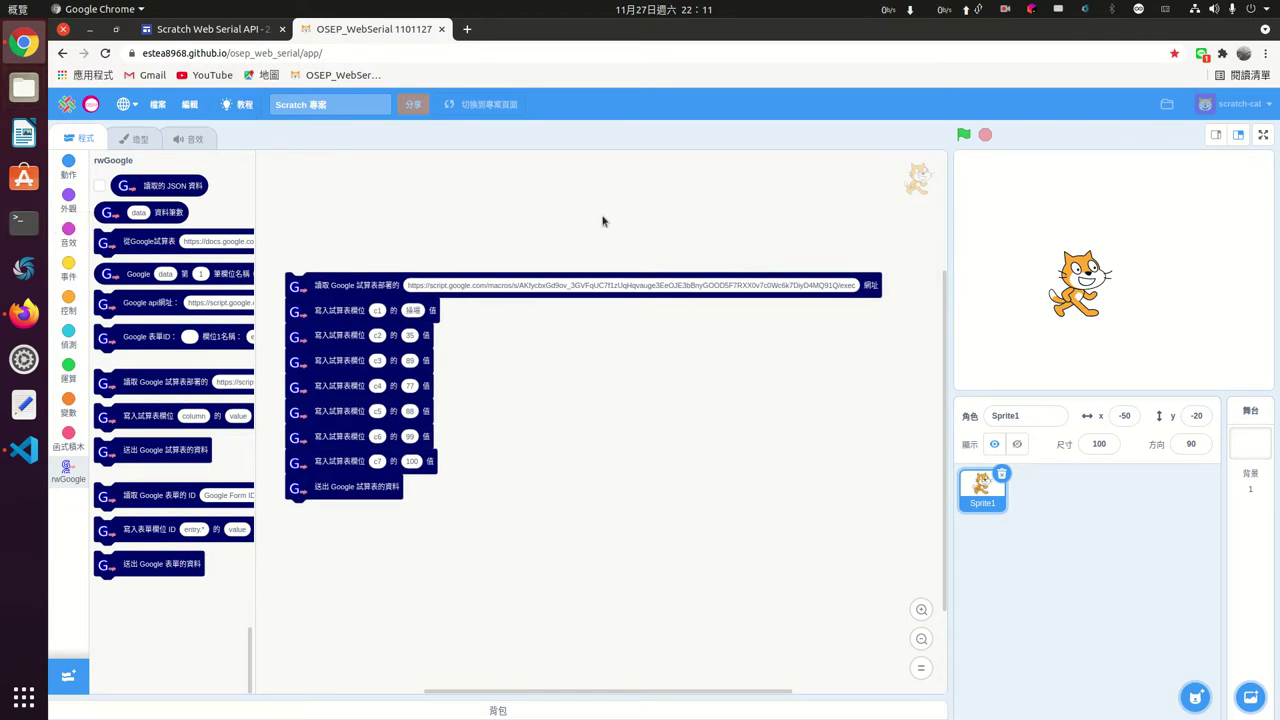
{"action": "left_click", "coordinate": [18, 318]}
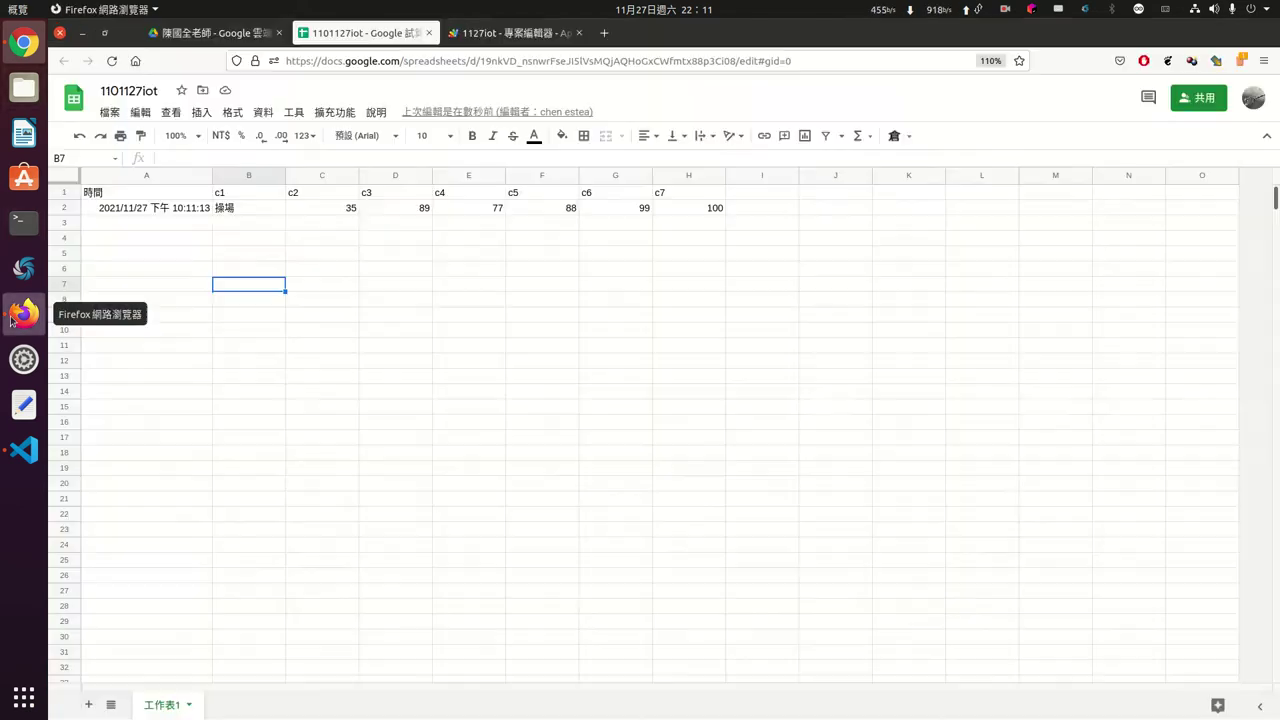
Share the 1101127iot sheet as viewable by anyone with the link and copy that link.
{"action": "left_click", "coordinate": [467, 288]}
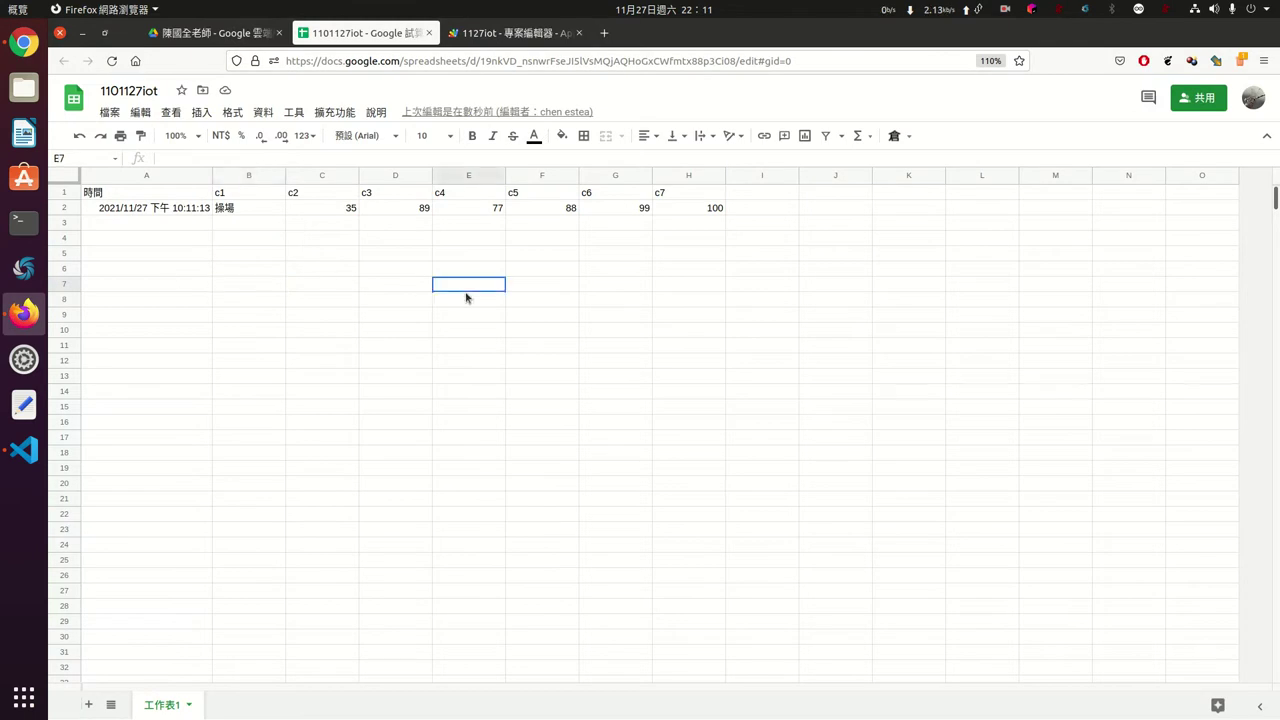
{"action": "left_click", "coordinate": [1198, 105]}
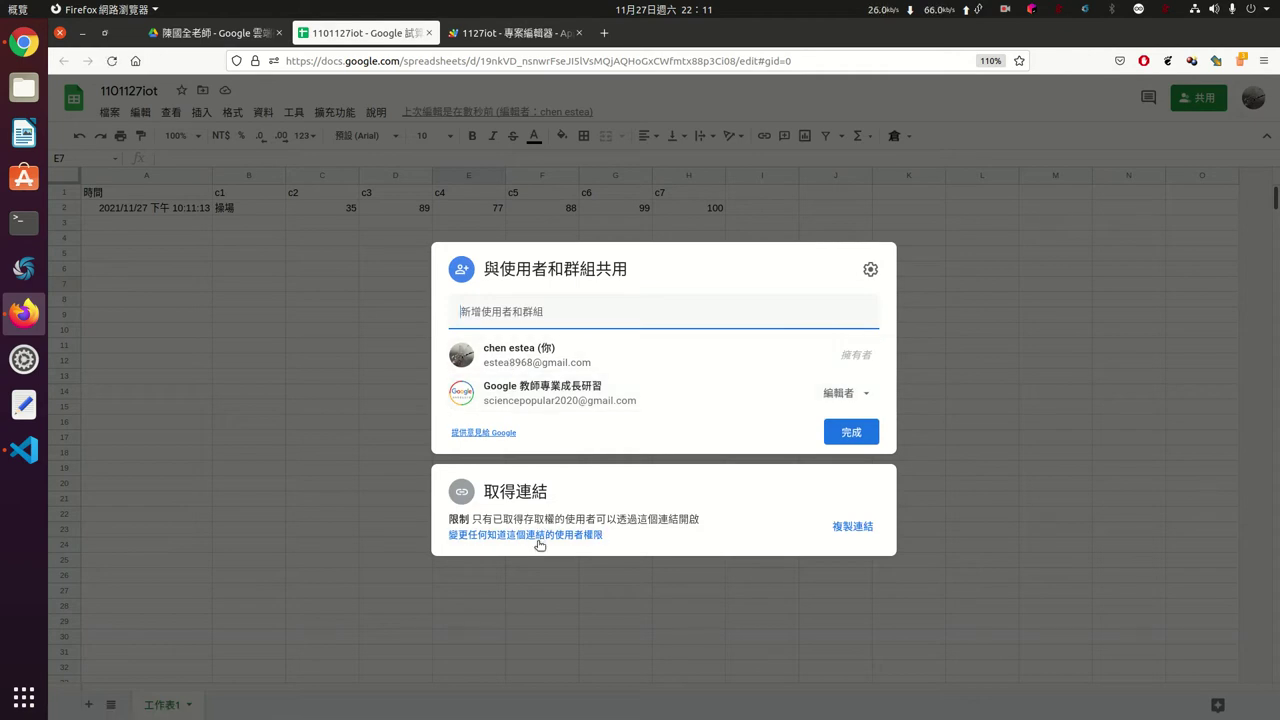
{"action": "left_click", "coordinate": [848, 529]}
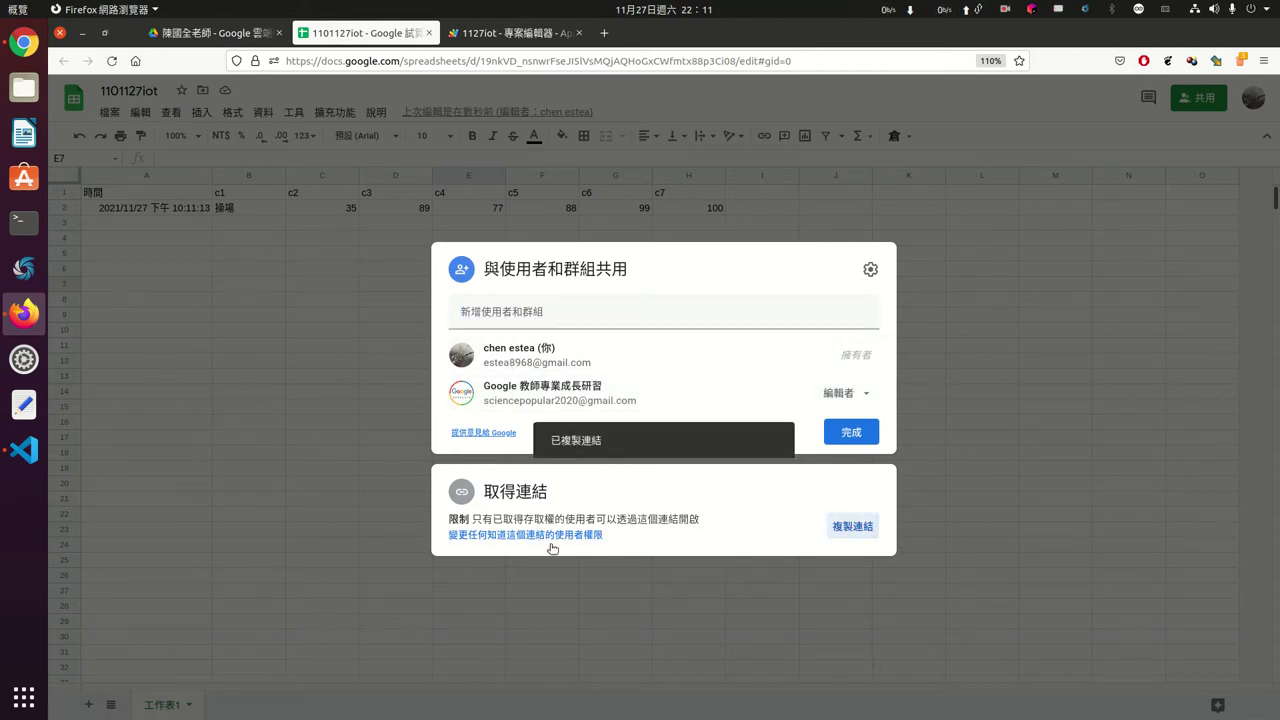
{"action": "left_click", "coordinate": [519, 535]}
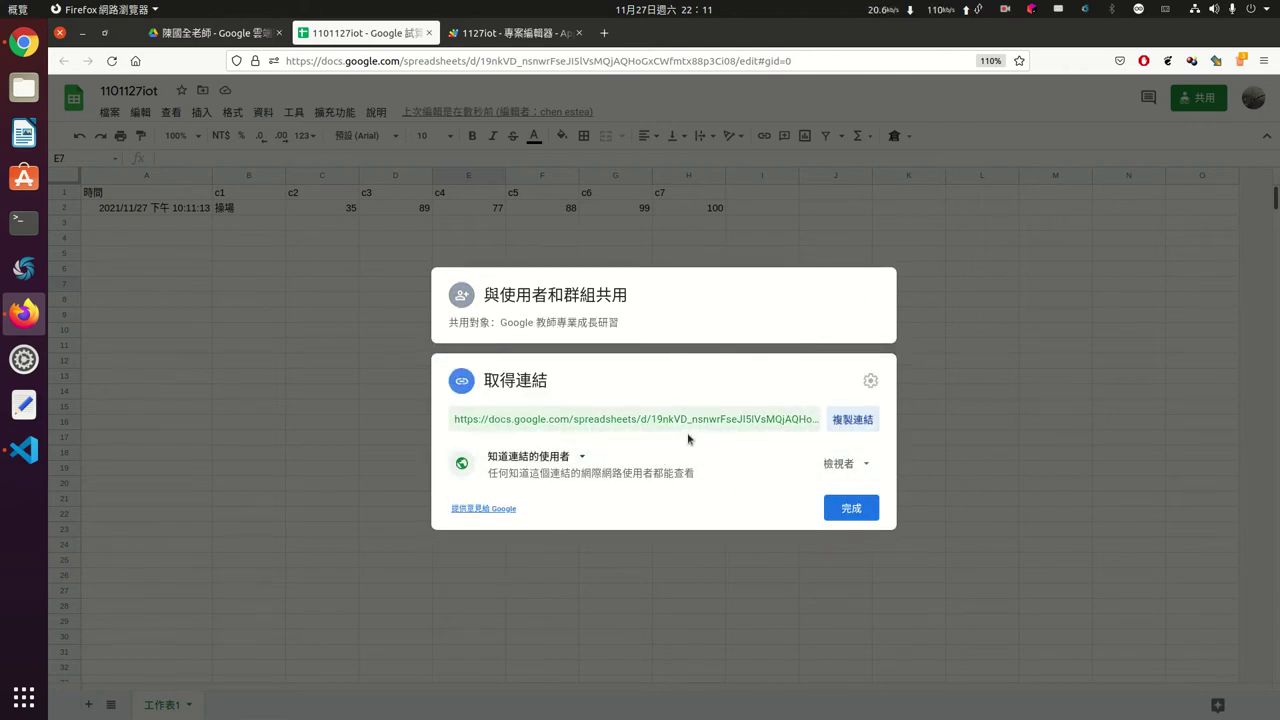
{"action": "left_click", "coordinate": [852, 420]}
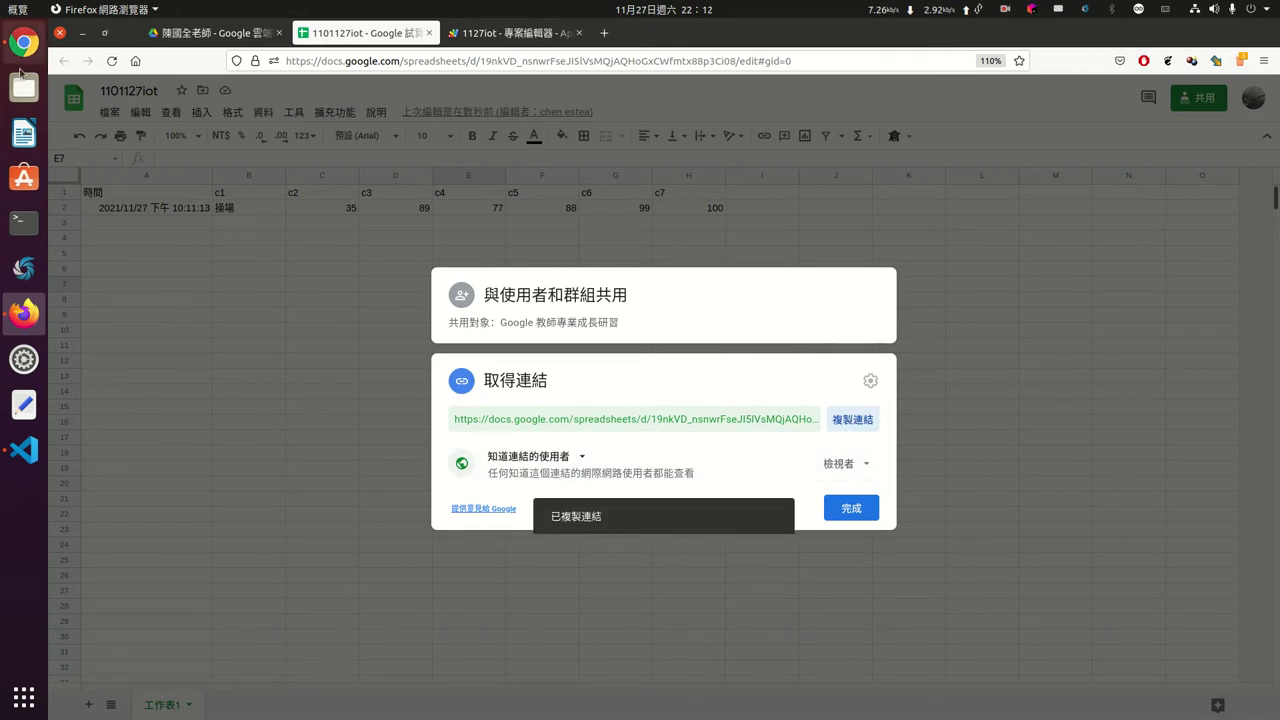
{"action": "left_click", "coordinate": [24, 42]}
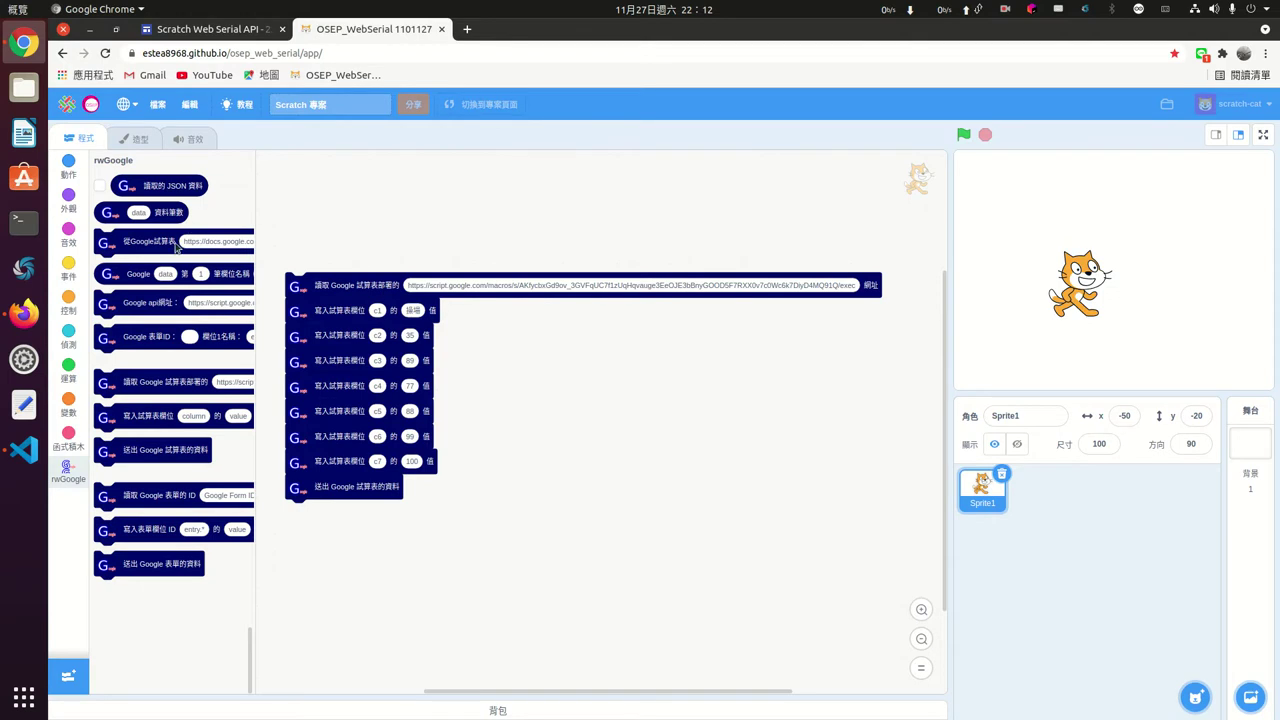
Paste the sheet link into the 從Google試算表…取得資料 block, show its JSON, and run it.
{"action": "left_click_drag", "start_coordinate": [146, 250], "coordinate": [444, 205]}
{"action": "left_click", "coordinate": [588, 197]}
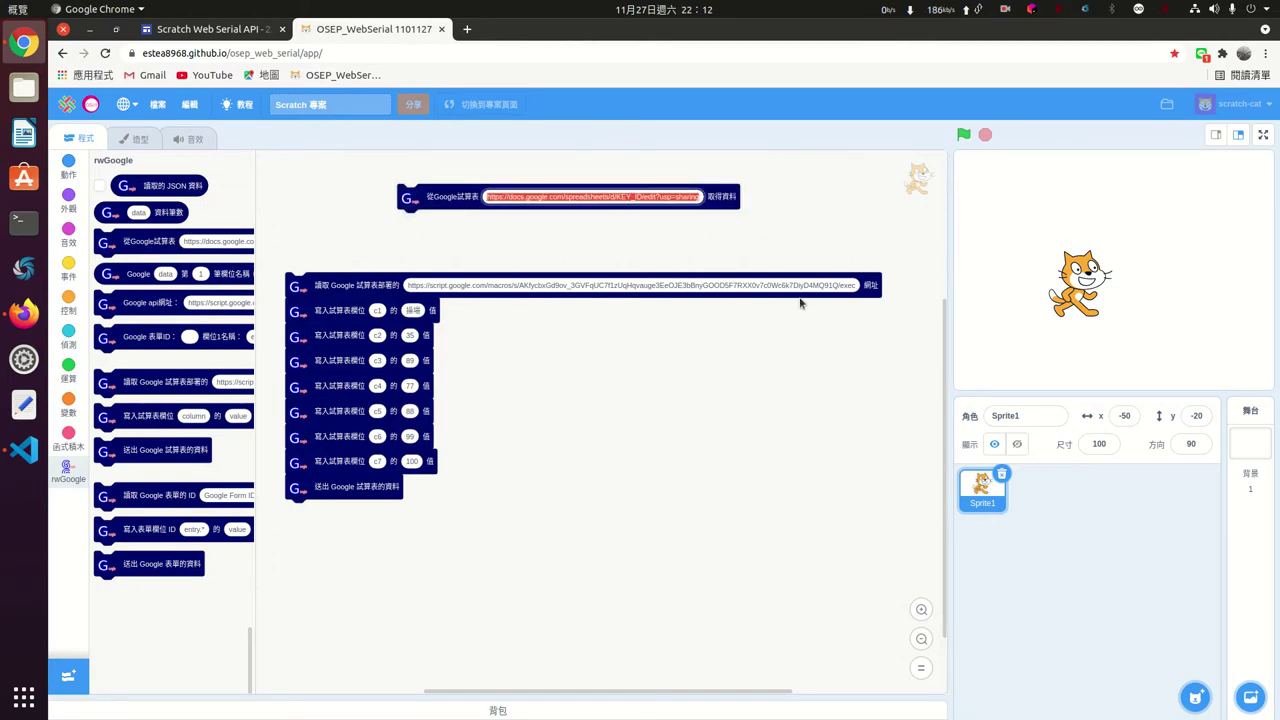
{"action": "key", "text": "ctrl+v"}
{"action": "left_click", "coordinate": [690, 259]}
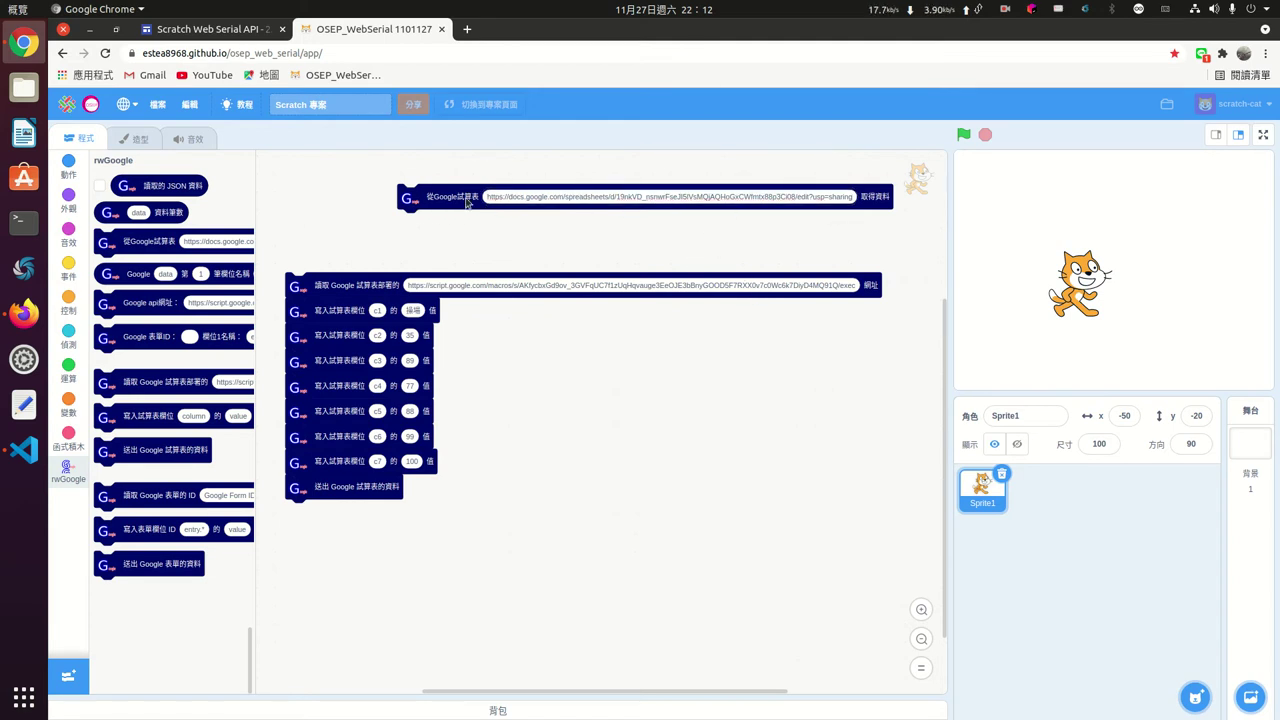
{"action": "left_click", "coordinate": [99, 186]}
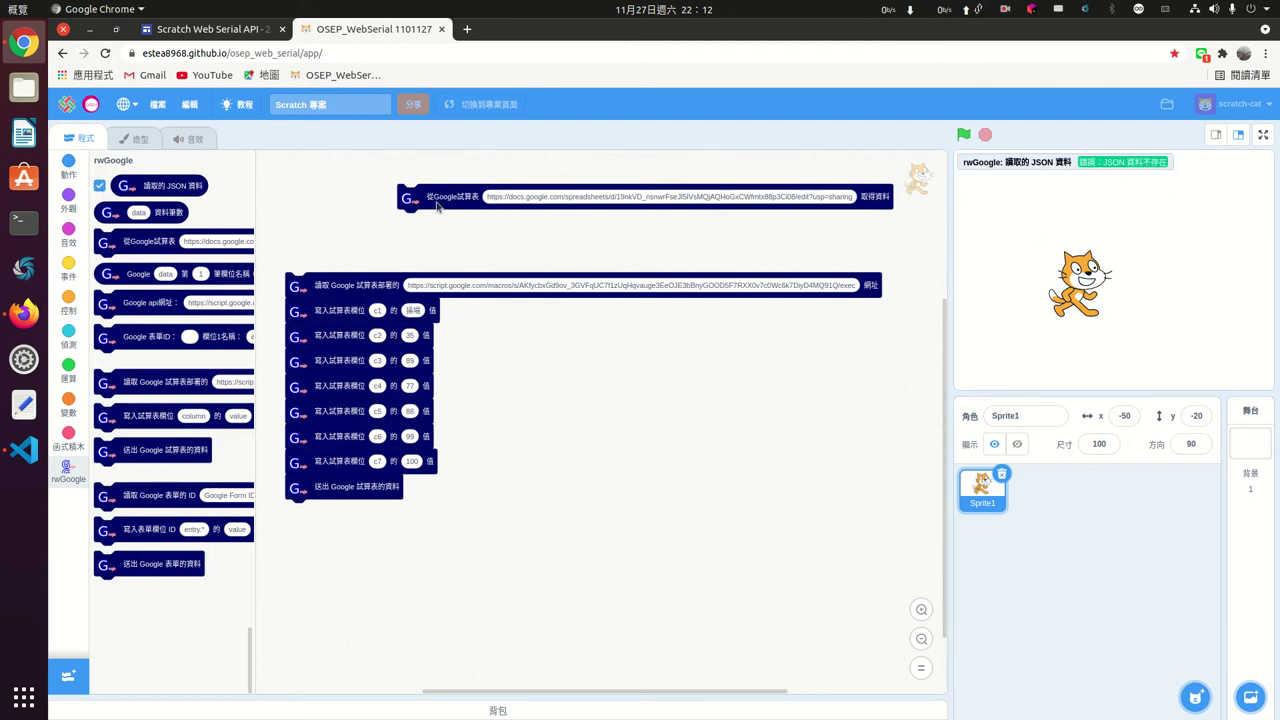
{"action": "left_click", "coordinate": [436, 205]}
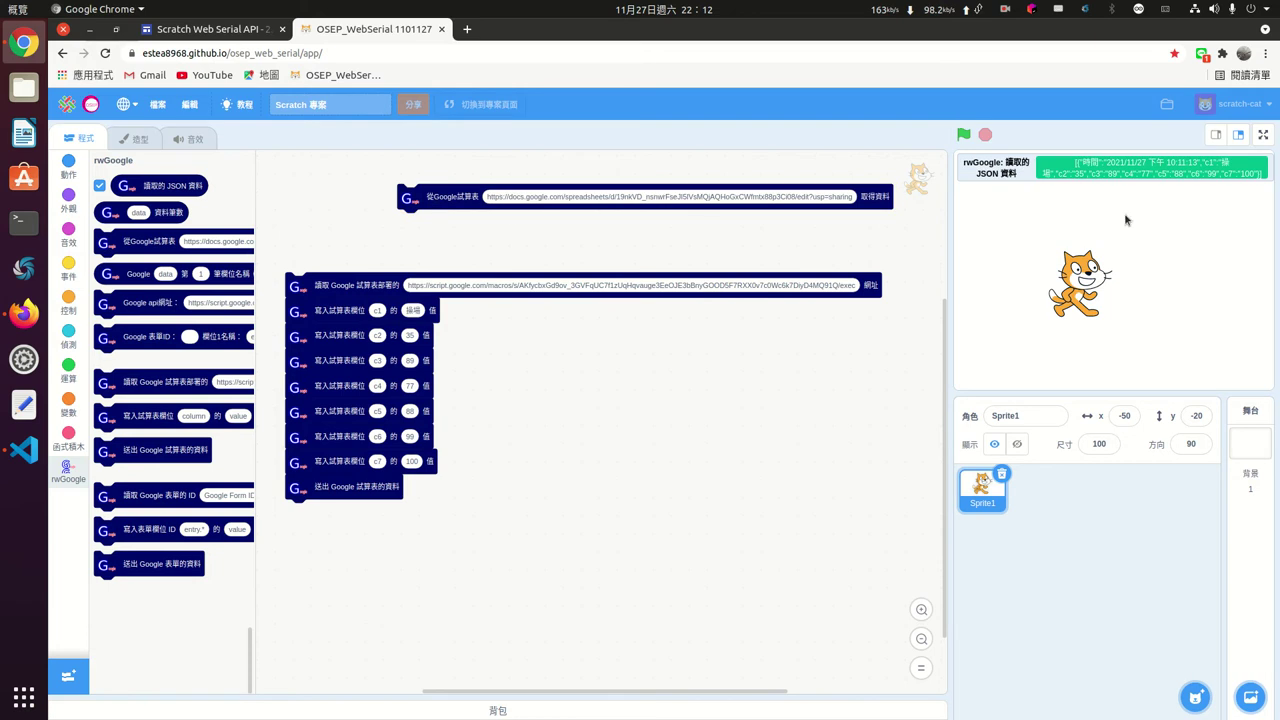